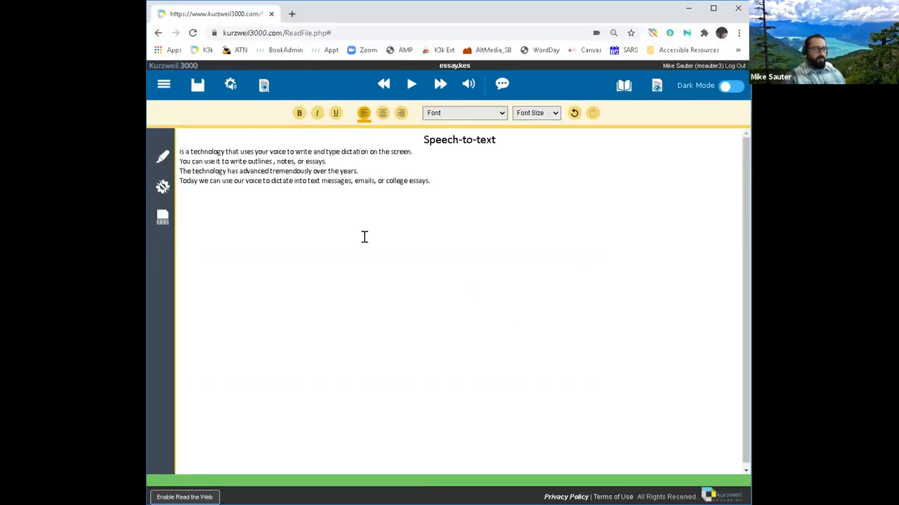
Step: Log out of Kurzweil 3000 and confirm leaving the page to reach the login screen
left_click(163, 85)
left_click(163, 85)
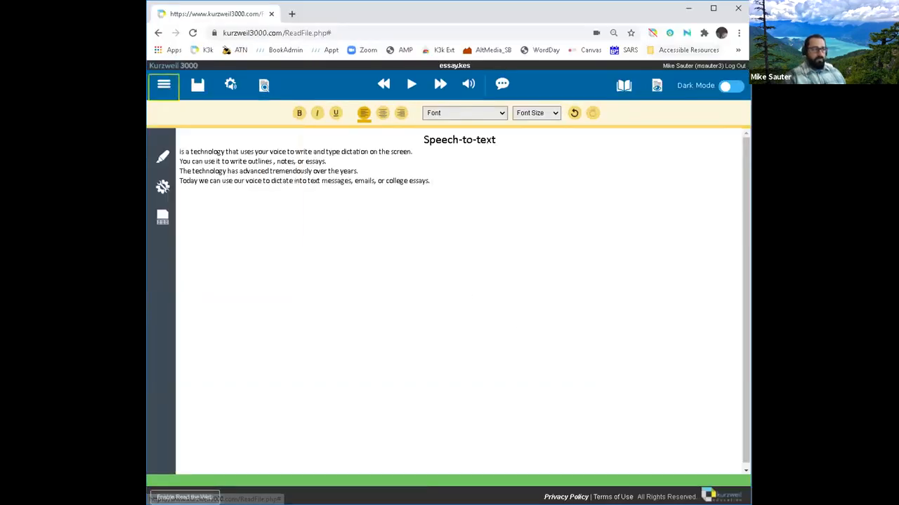
left_click(730, 66)
left_click(500, 94)
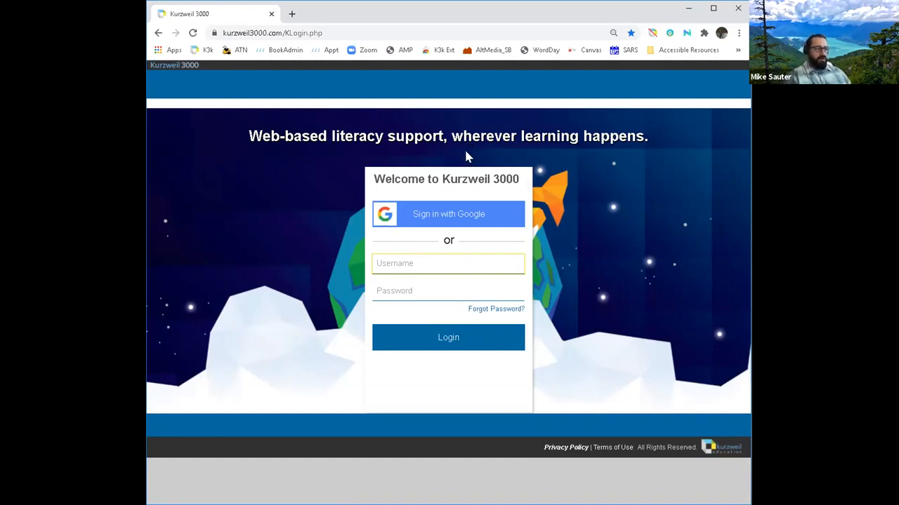
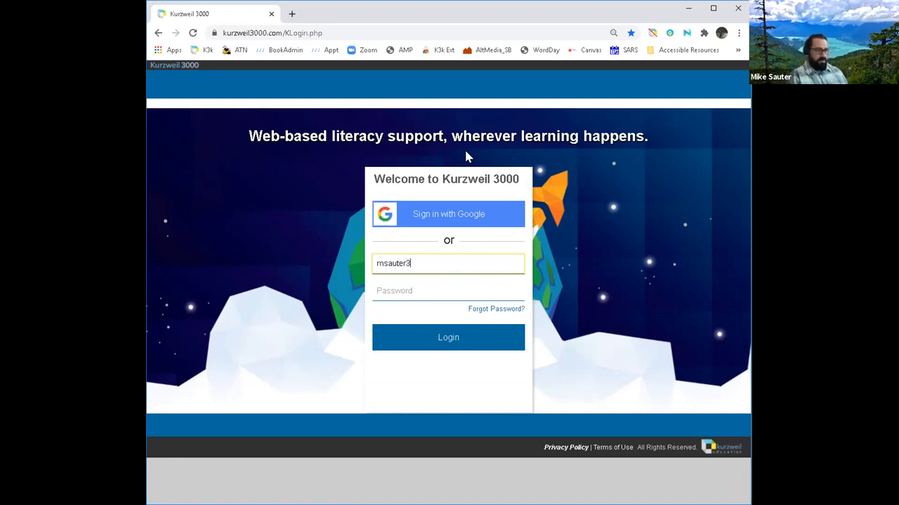
Step: Enter the account username and password and submit to open the Universal Library
key("Tab")
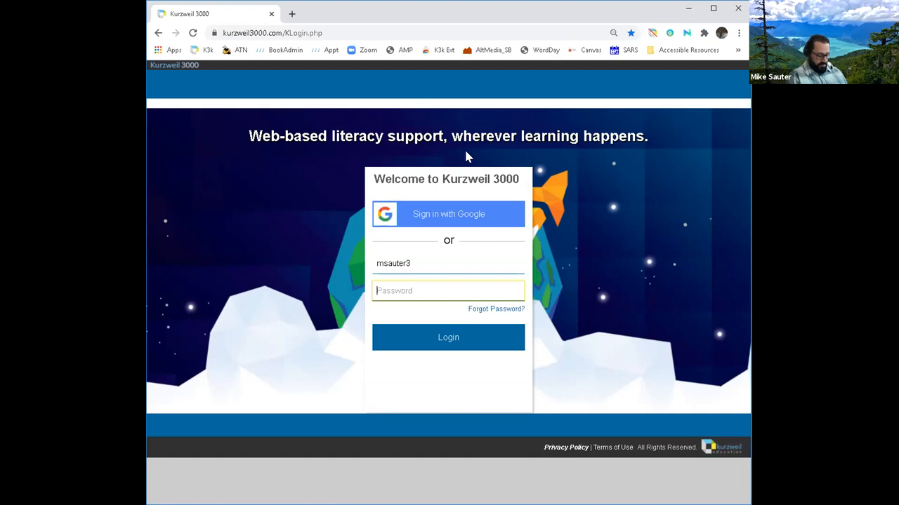
type("*****")
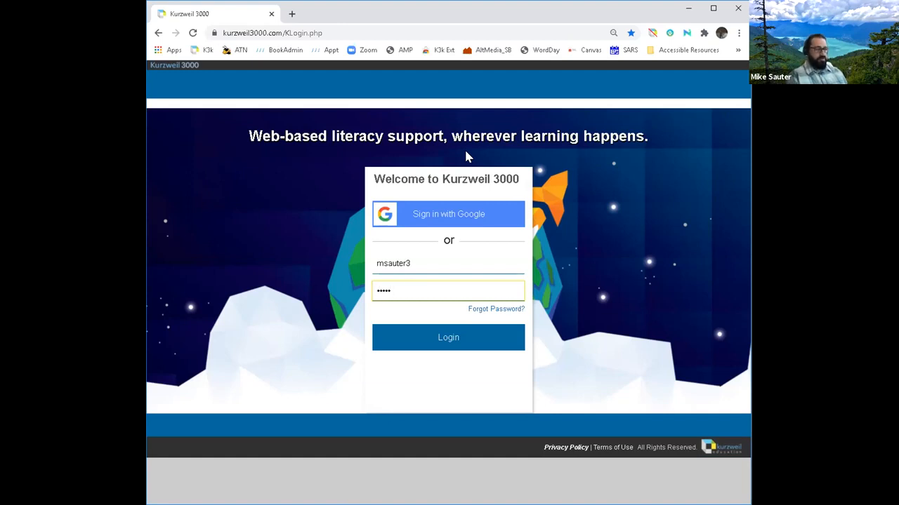
key("Return")
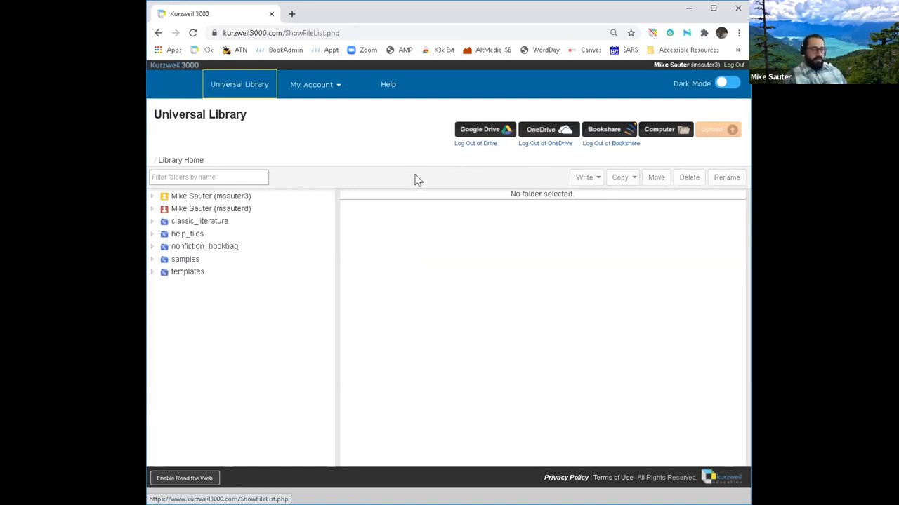
Step: Expand the account's library and open private, then its essays folder
left_click(183, 198)
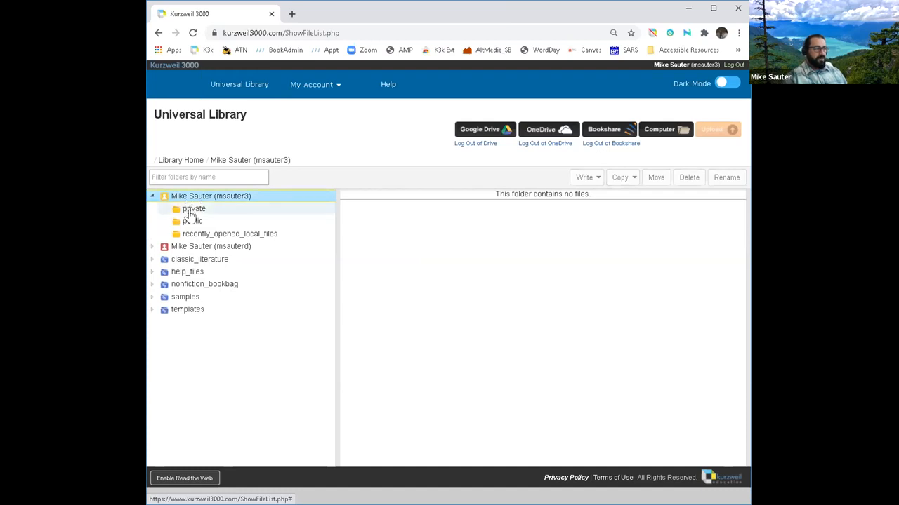
left_click(196, 214)
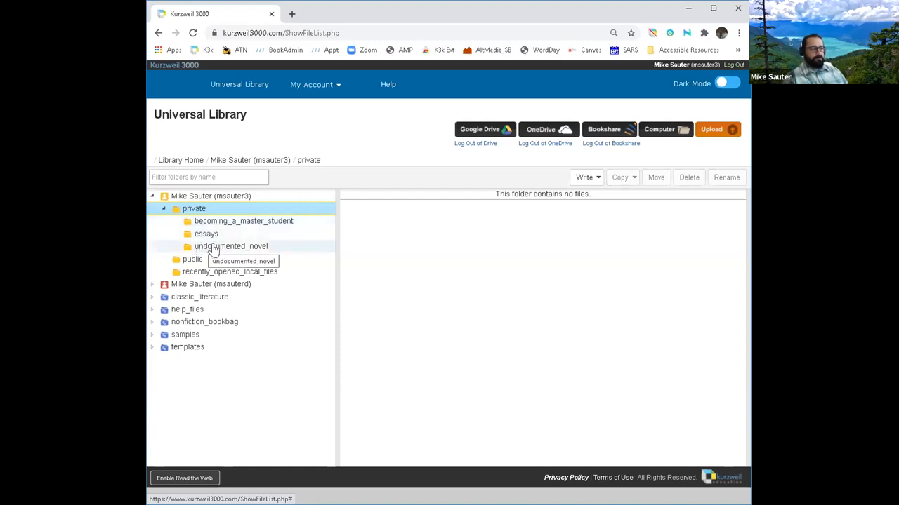
right_click(199, 214)
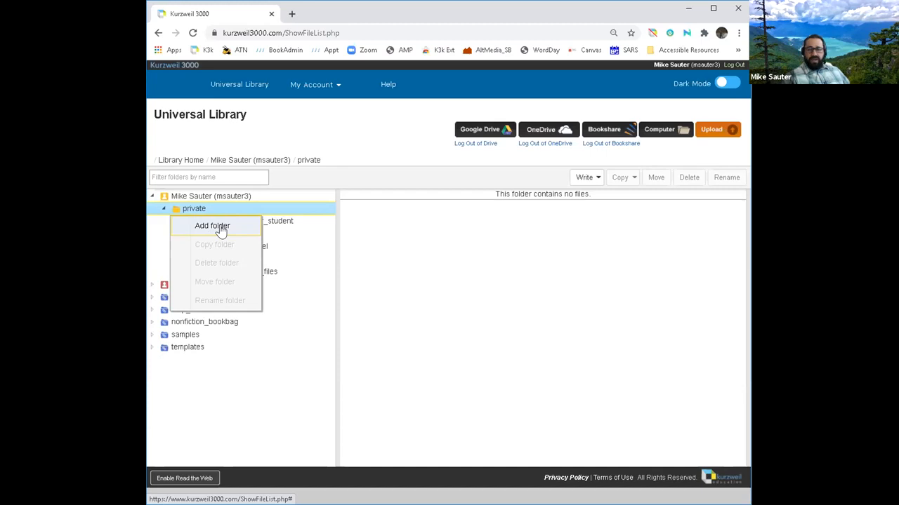
left_click(202, 212)
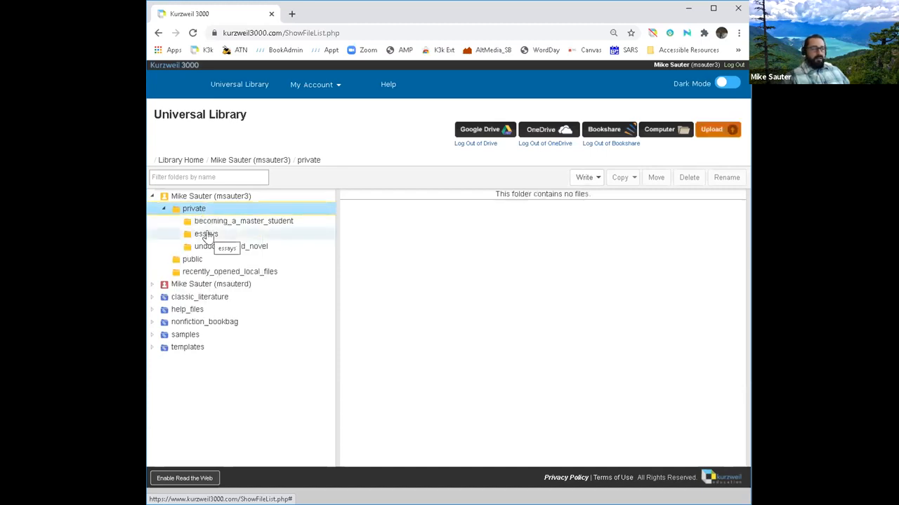
left_click(209, 236)
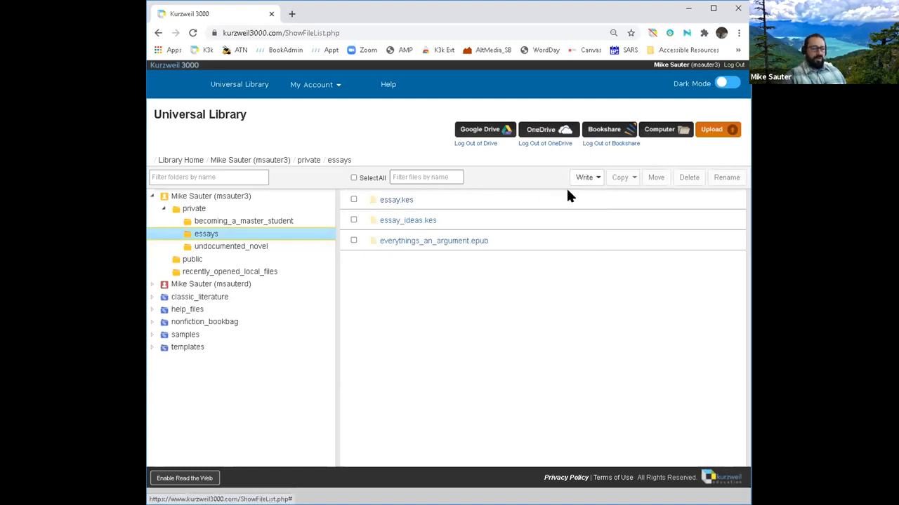
Step: Show the Write menu's New Brainstorm, Outline, Draft and Column Notes choices
mouse_move(597, 181)
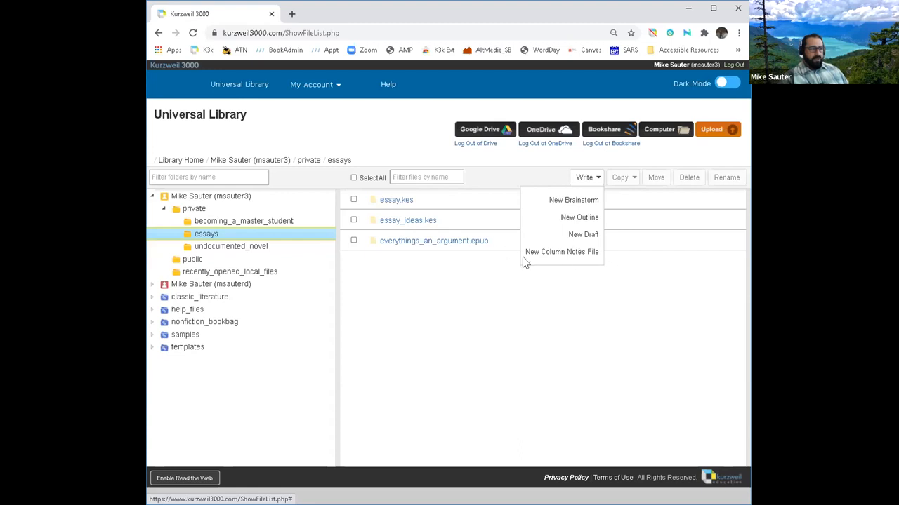
Step: Dismiss the Write menu and open the essay_ideas.kes brainstorm file
left_click(411, 210)
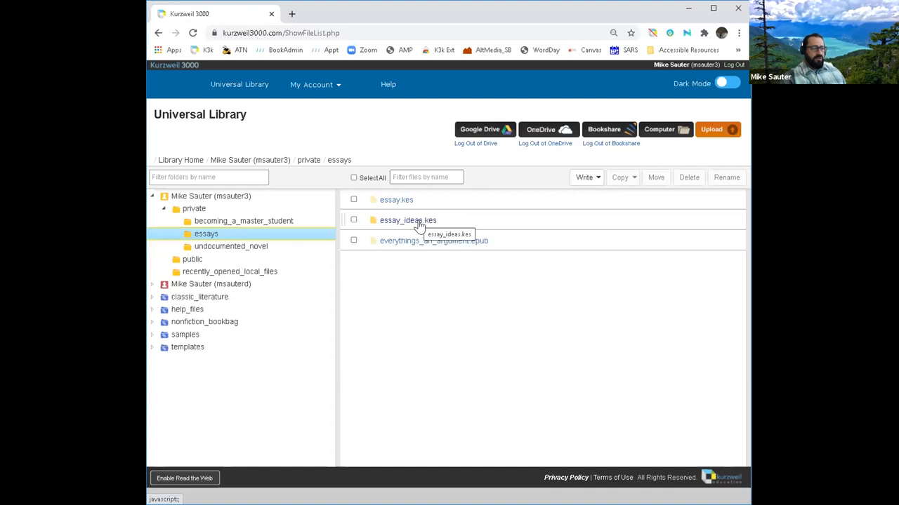
left_click(420, 224)
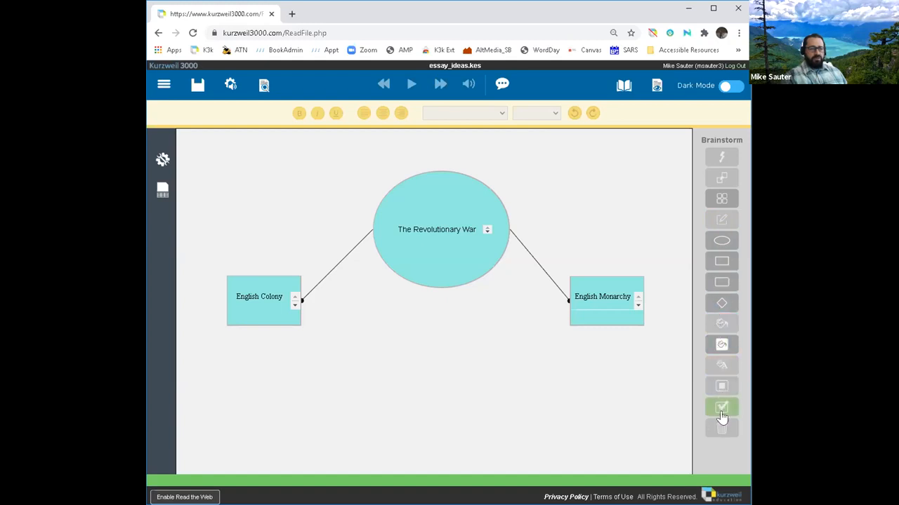
Step: Activate the Diamond shape tool in the Brainstorm tool panel
left_click(721, 260)
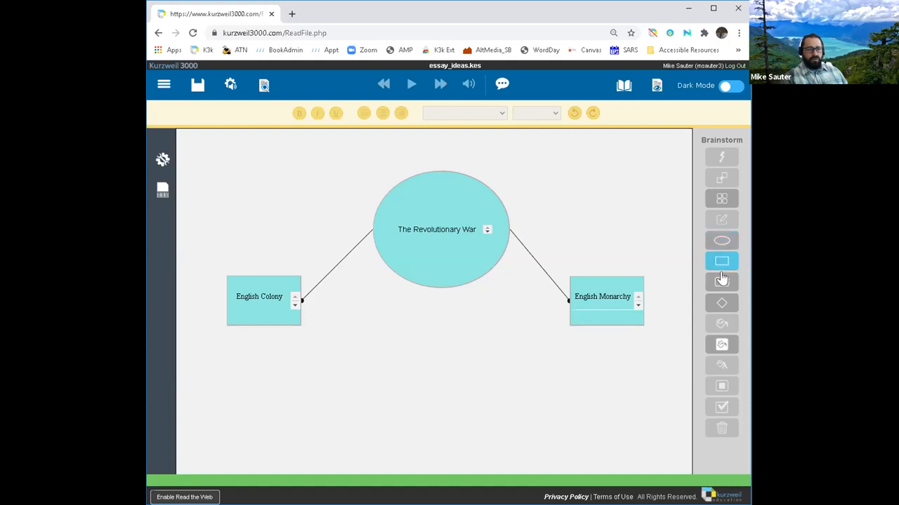
left_click(723, 304)
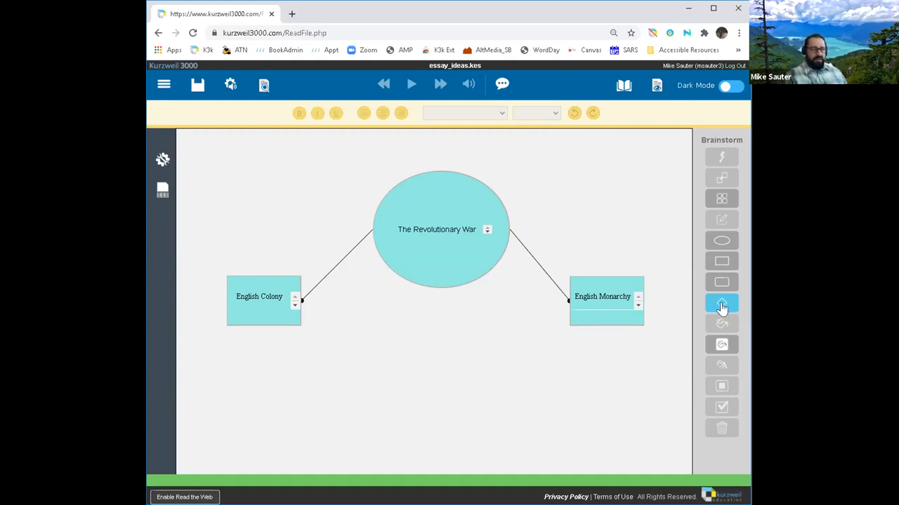
left_click(721, 306)
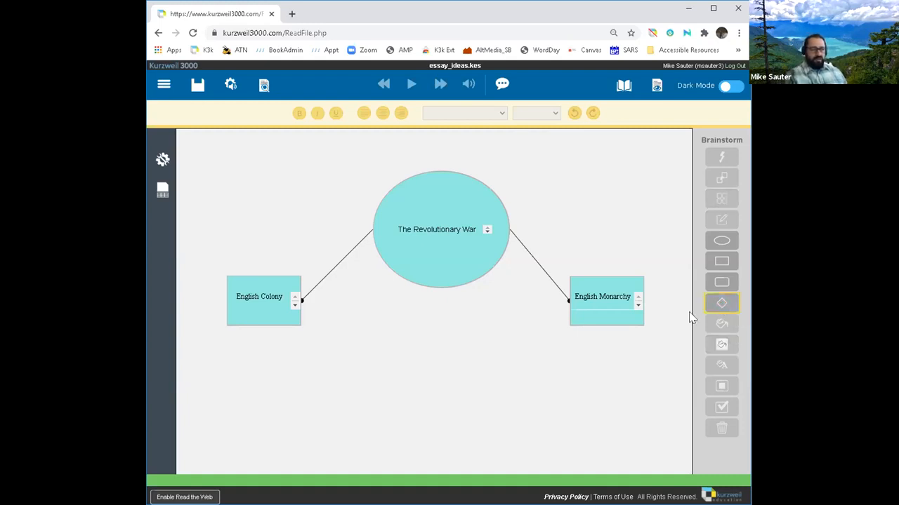
Step: Place a diamond below English Colony and label it Loyalists
left_click(254, 341)
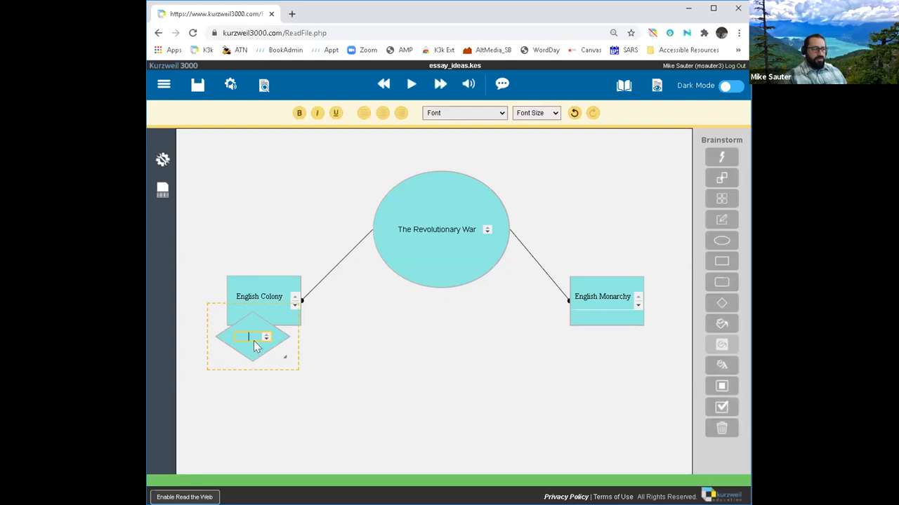
left_click_drag(257, 357, 247, 380)
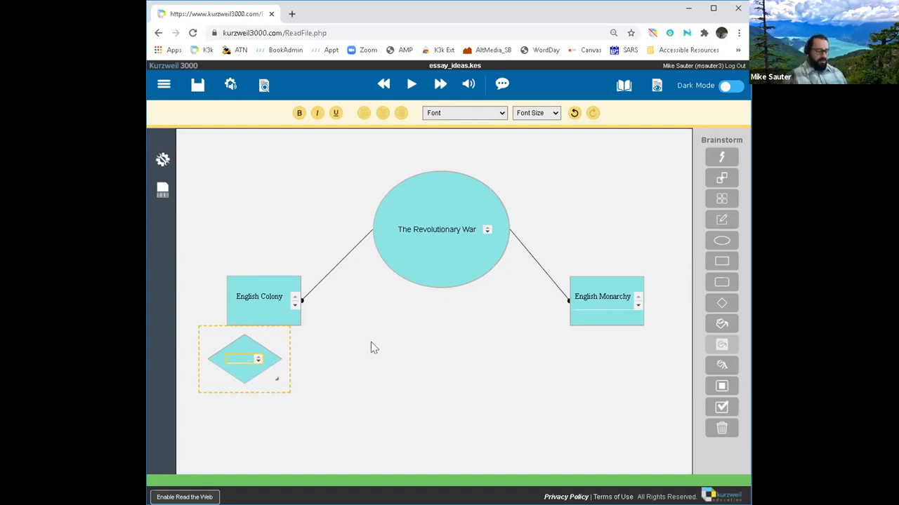
type("L")
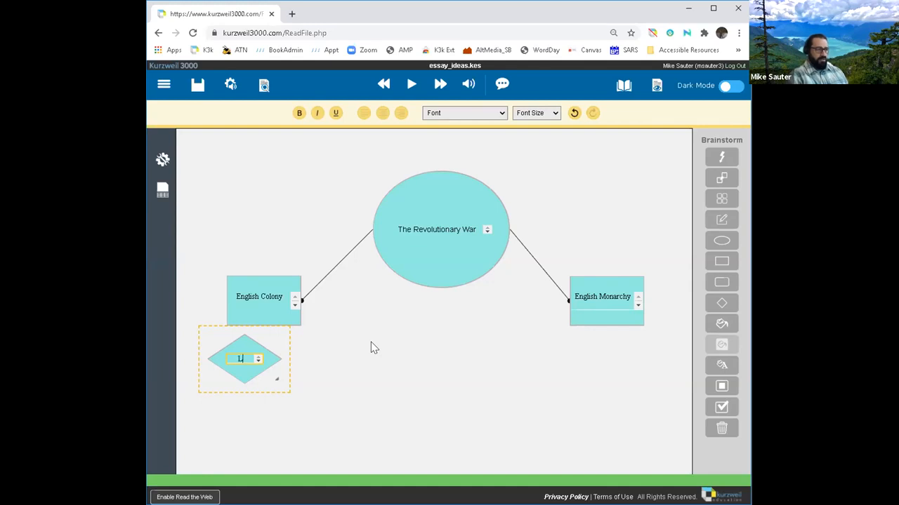
type("oyalists")
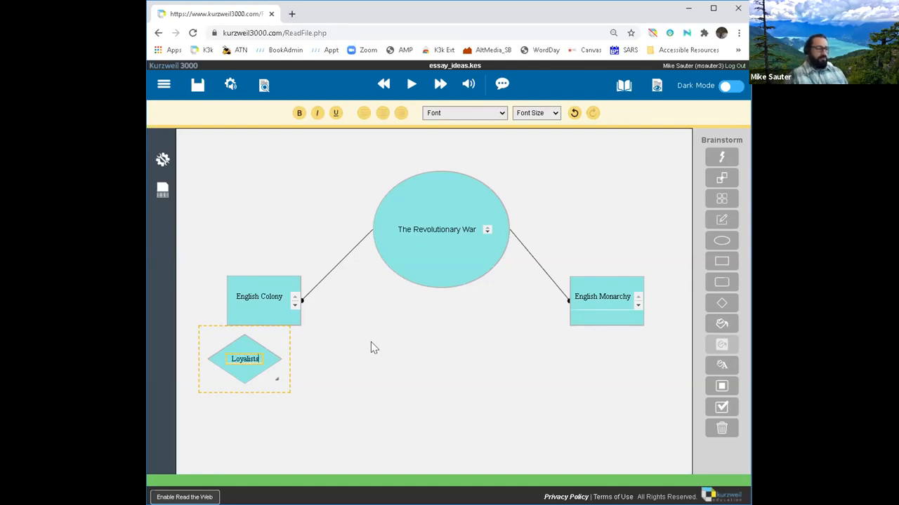
left_click(318, 348)
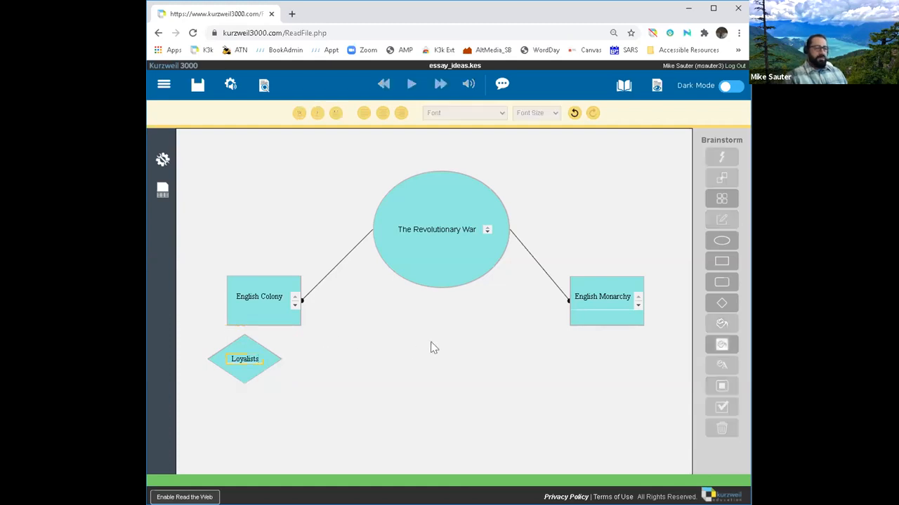
left_click(720, 304)
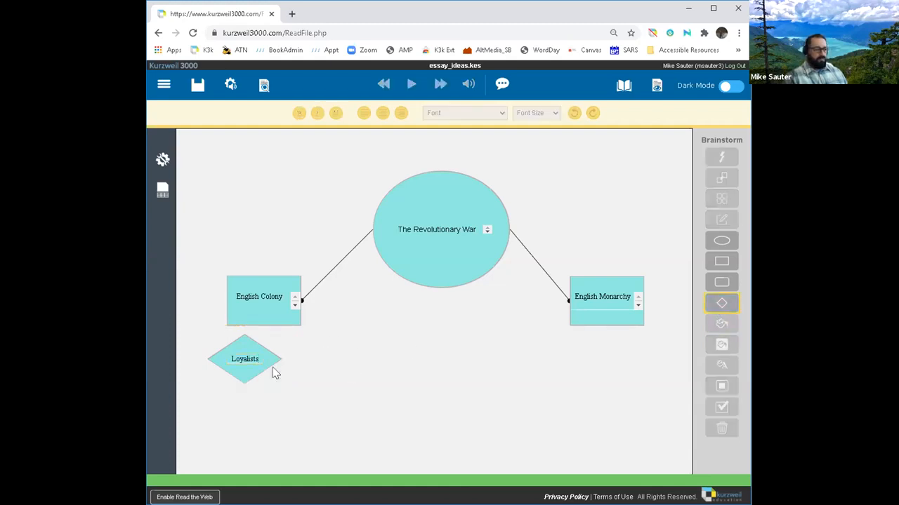
Step: Add a second diamond beside Loyalists and label it Revolutionist
left_click(305, 348)
left_click_drag(309, 371, 321, 377)
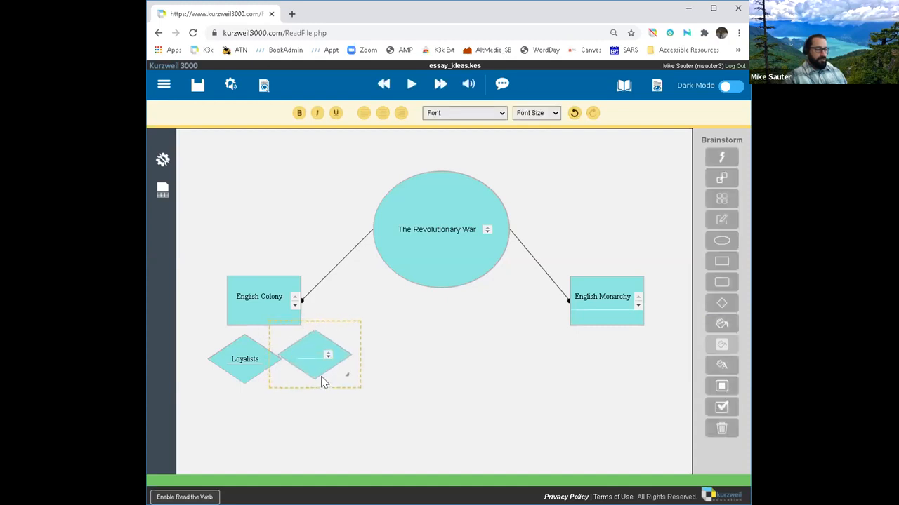
left_click(315, 356)
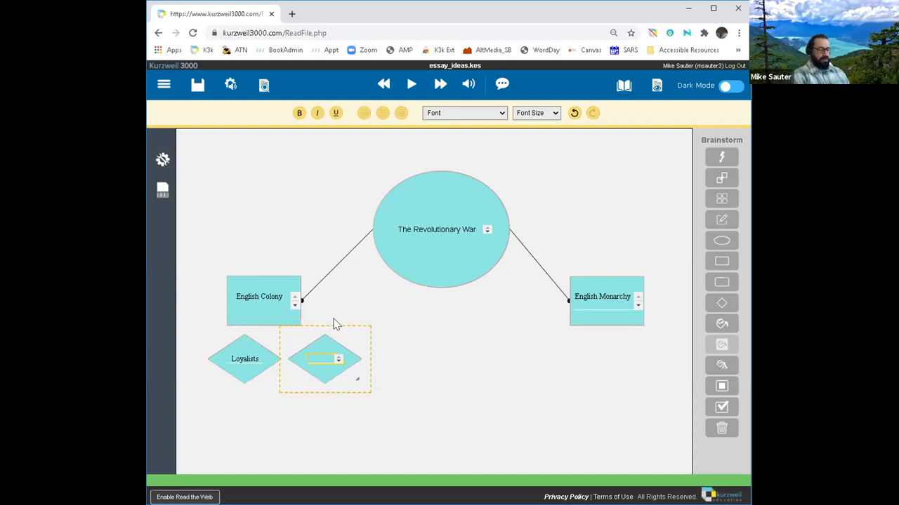
type("Revlo")
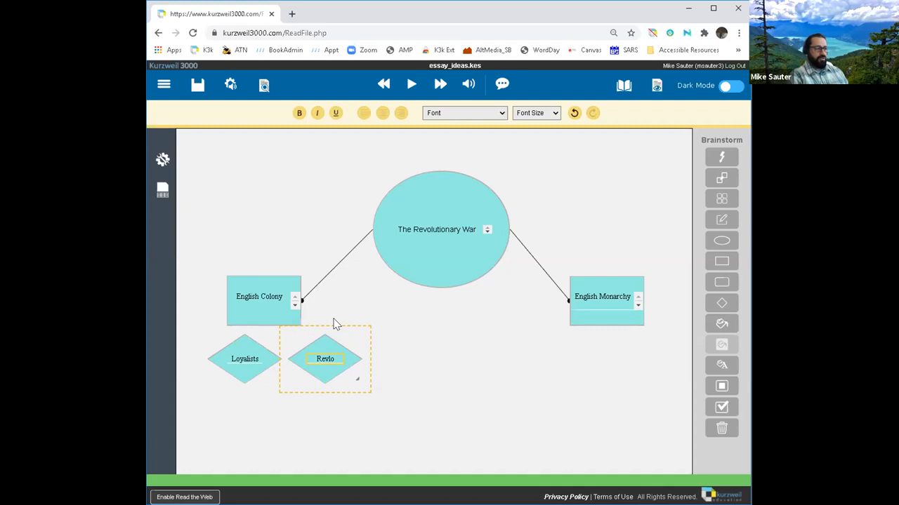
key("BackSpace")
key("BackSpace")
type("olters")
type("t")
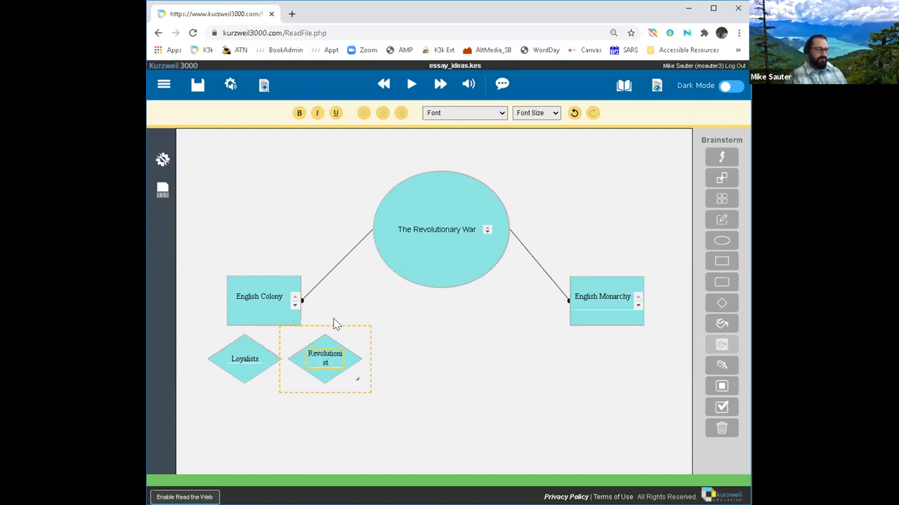
left_click(410, 342)
Step: Nudge the Loyalists and Revolutionist diamonds slightly down and left, side by side
left_click_drag(240, 367, 226, 374)
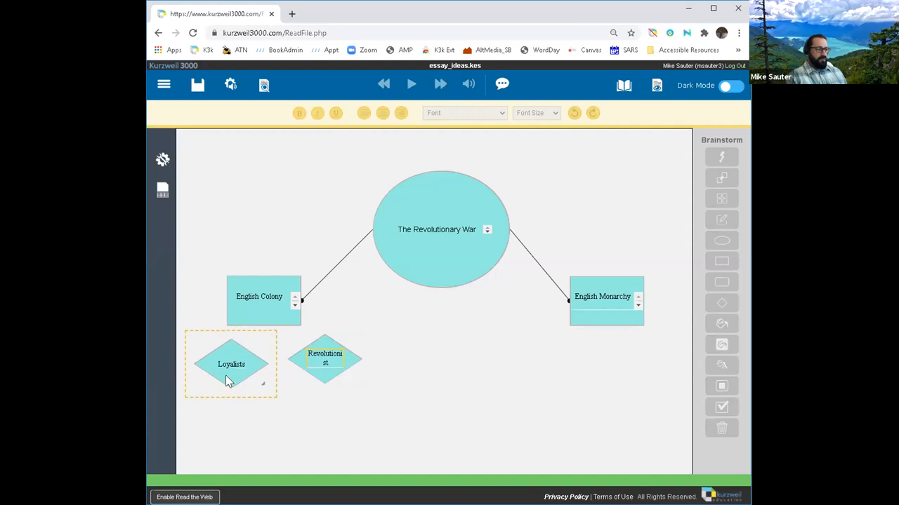
left_click(319, 360)
left_click_drag(315, 363, 311, 369)
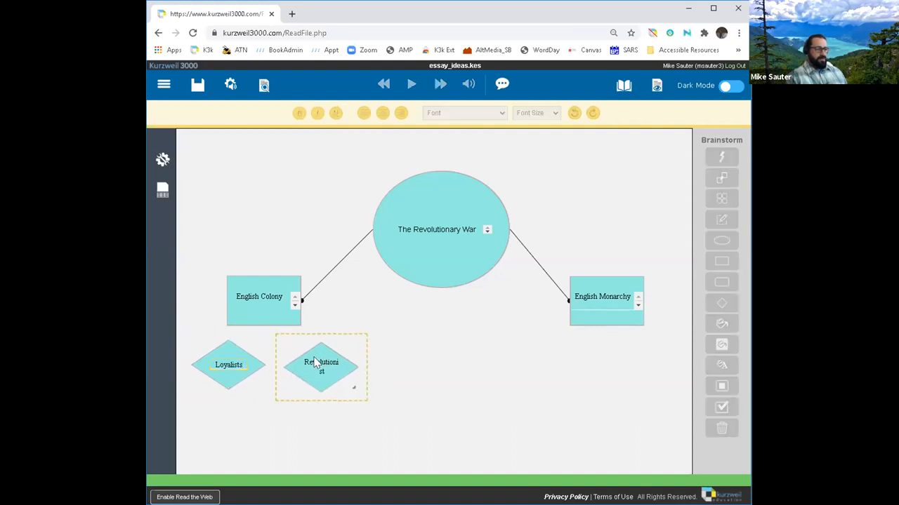
left_click(318, 365)
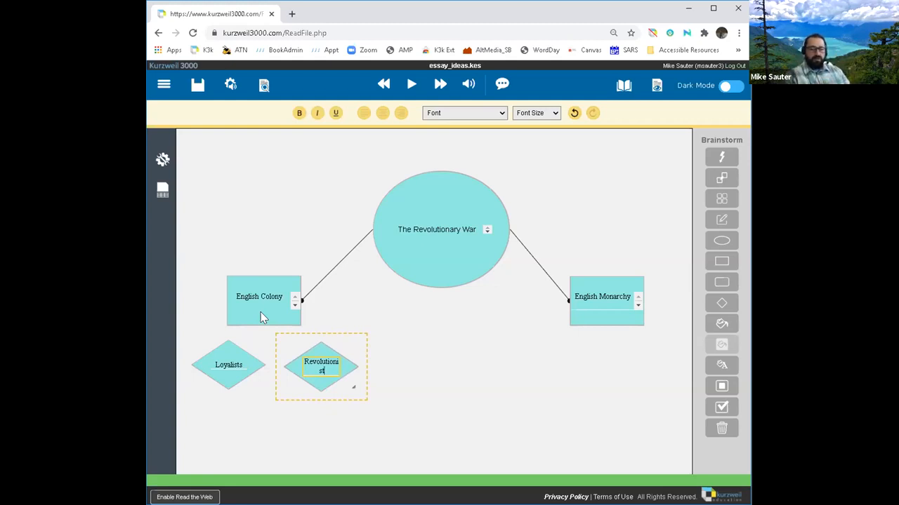
Step: Draw links from the English Colony box to the Loyalists and Revolutionist diamonds
left_click(255, 319)
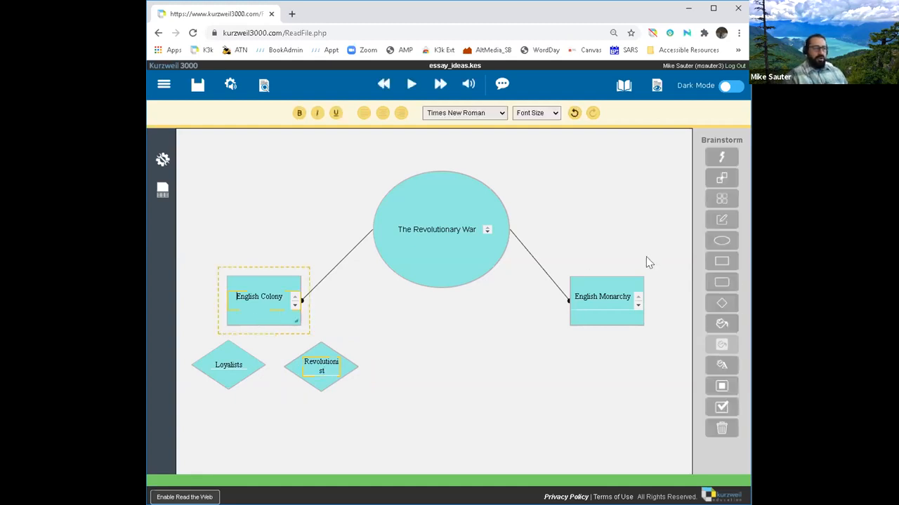
left_click(723, 182)
left_click_drag(242, 328, 238, 359)
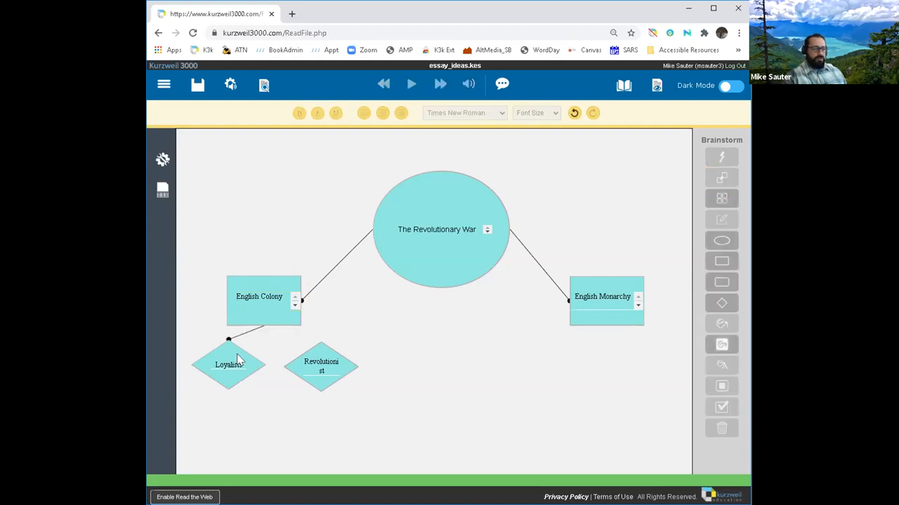
left_click(276, 321)
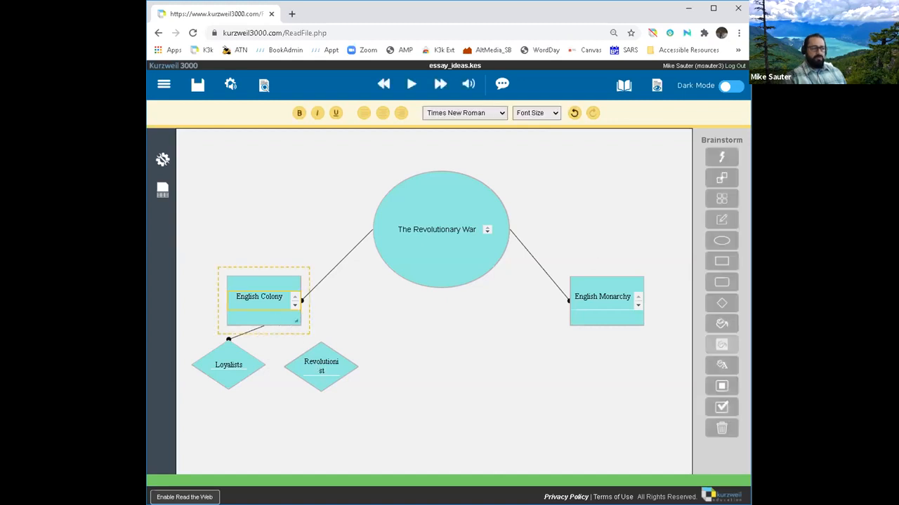
left_click(719, 180)
left_click(718, 180)
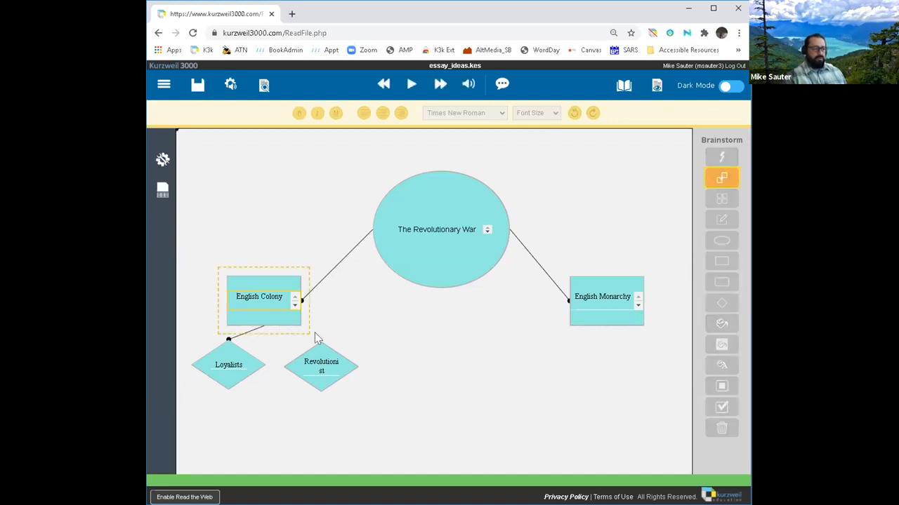
left_click(313, 360)
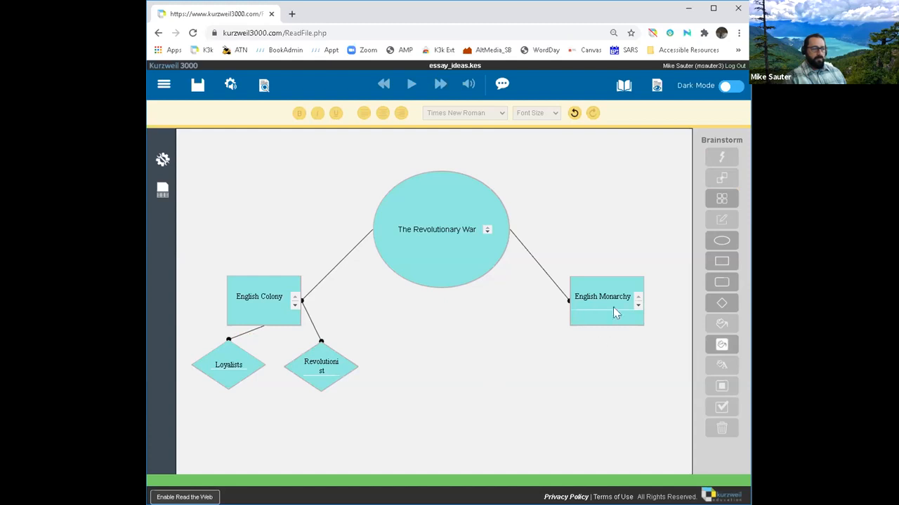
Step: Place a diamond below English Monarchy, label it 'Citizens', and drag it lower-left into position
left_click(607, 289)
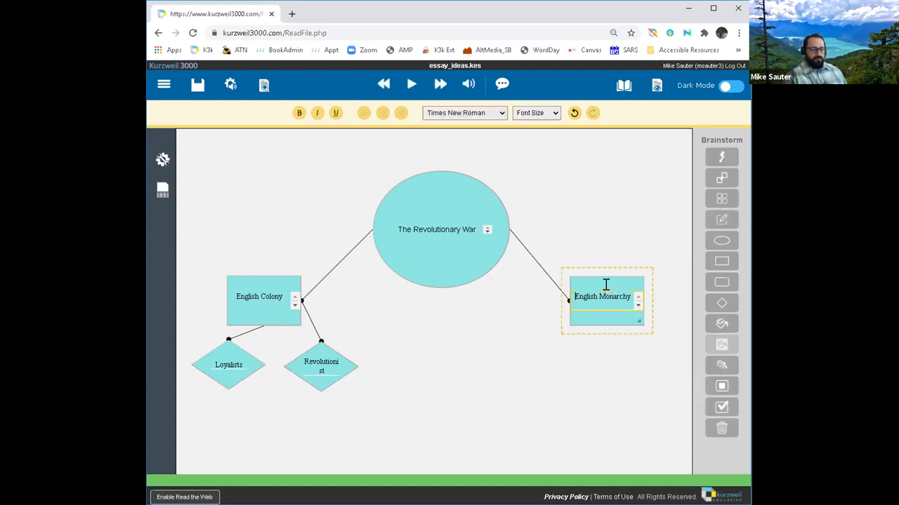
left_click(615, 339)
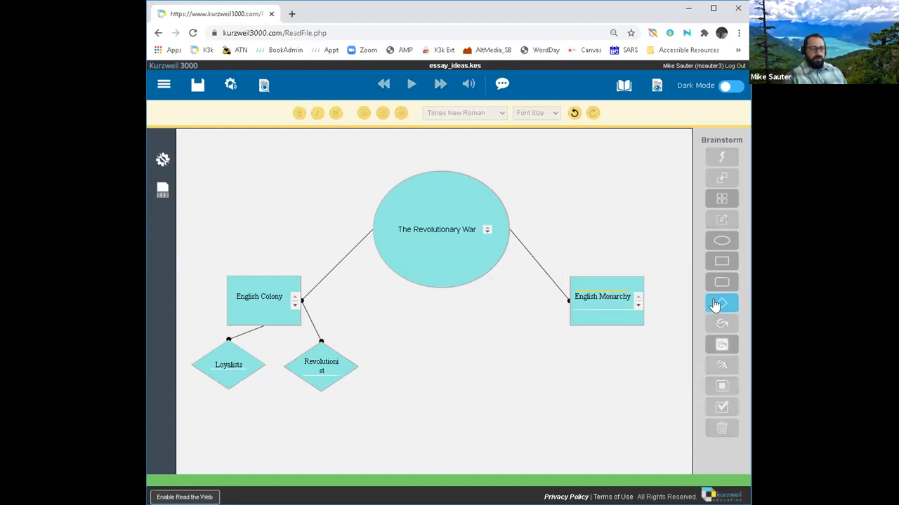
left_click(721, 303)
left_click(556, 342)
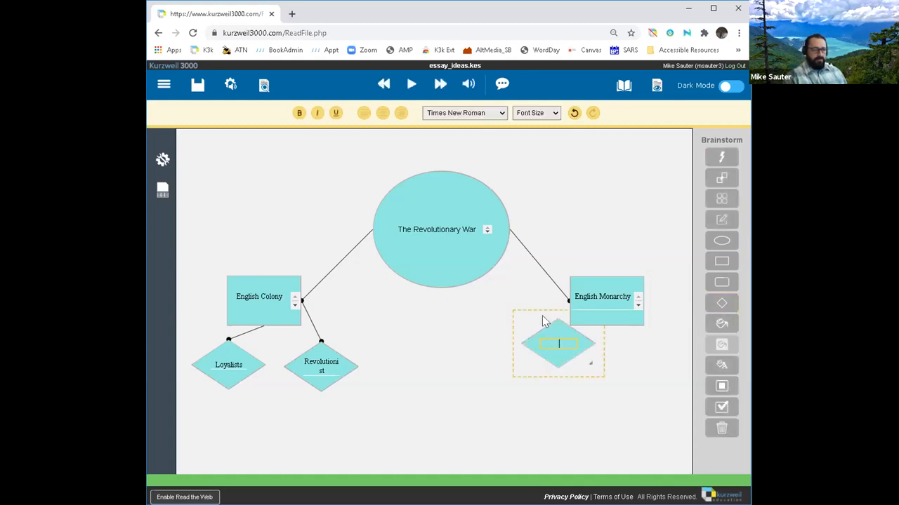
type("Ci")
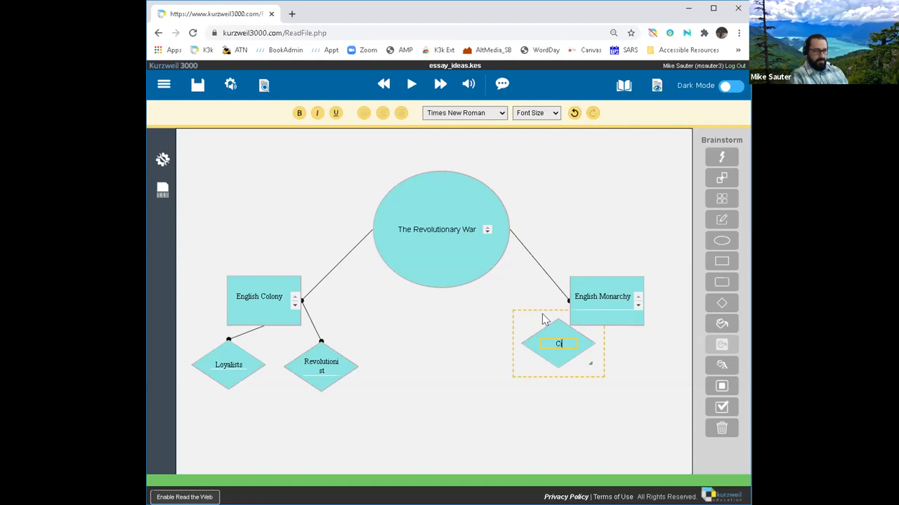
type("tizww")
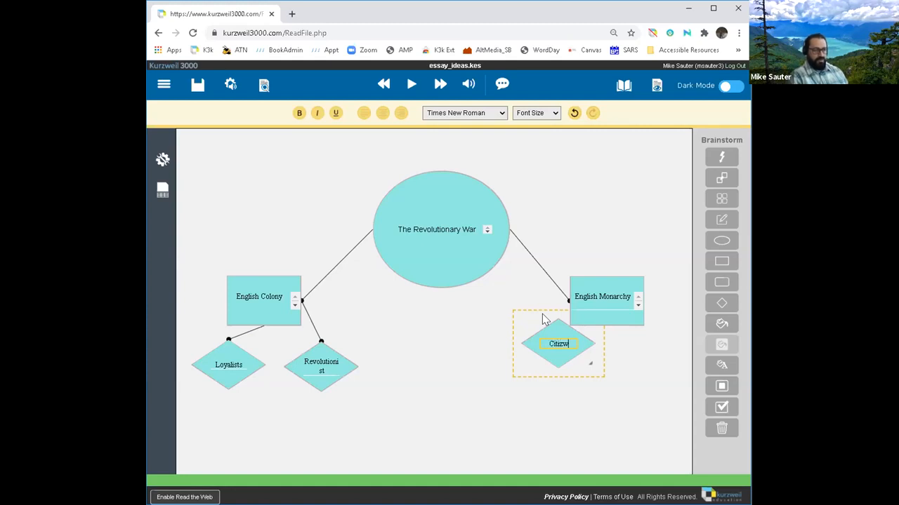
key("BackSpace")
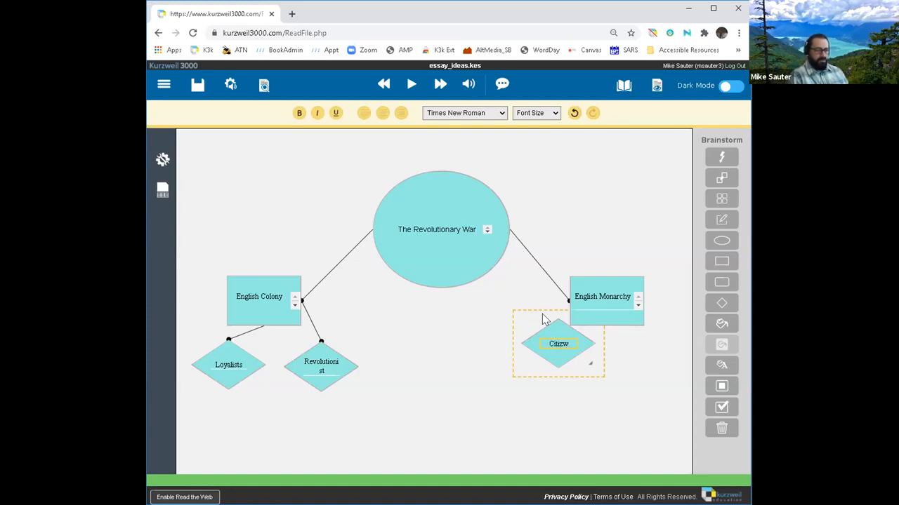
key("BackSpace")
type("ens")
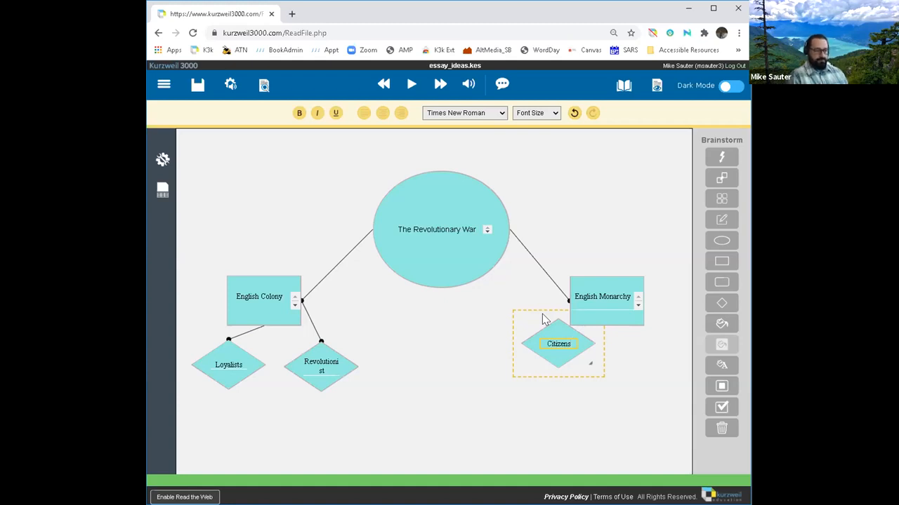
left_click_drag(538, 328, 524, 363)
left_click(721, 303)
left_click(632, 361)
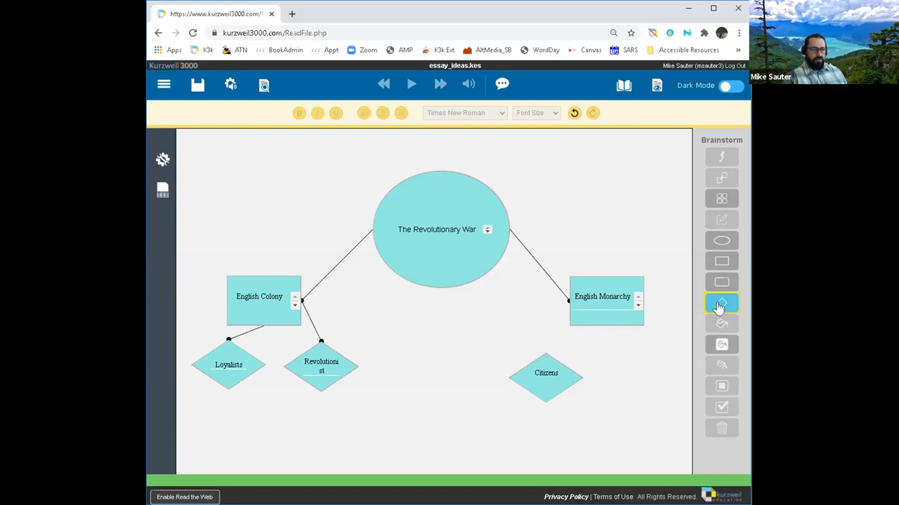
Step: Place a 'Companies' diamond, drag it level with Citizens, and nudge Citizens slightly right
left_click(638, 353)
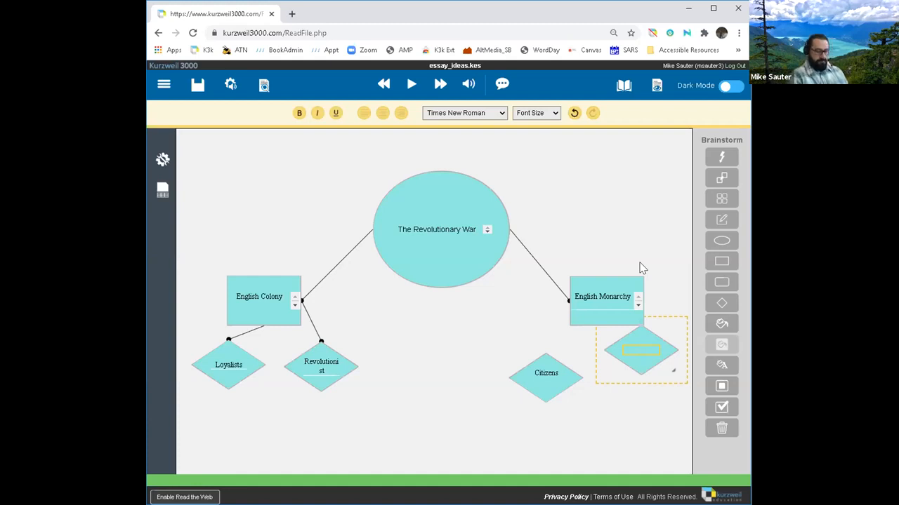
type("Companies")
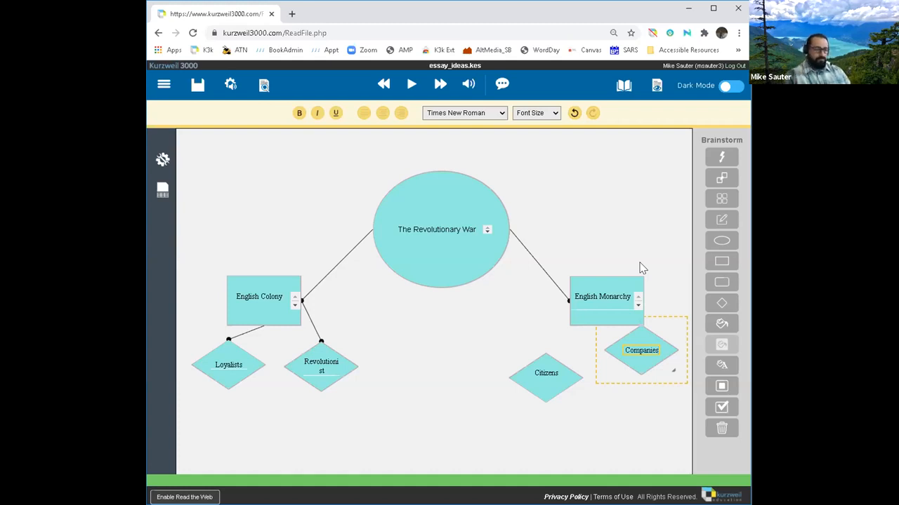
left_click(634, 401)
left_click_drag(634, 367, 629, 393)
left_click_drag(561, 377, 567, 385)
Step: Link English Monarchy first to the Companies diamond, then to the Citizens diamond
double_click(565, 380)
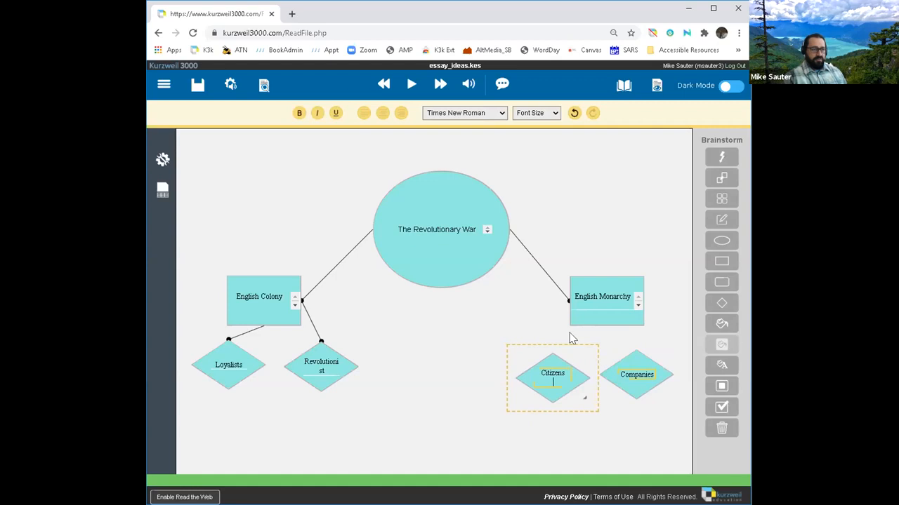
left_click(599, 307)
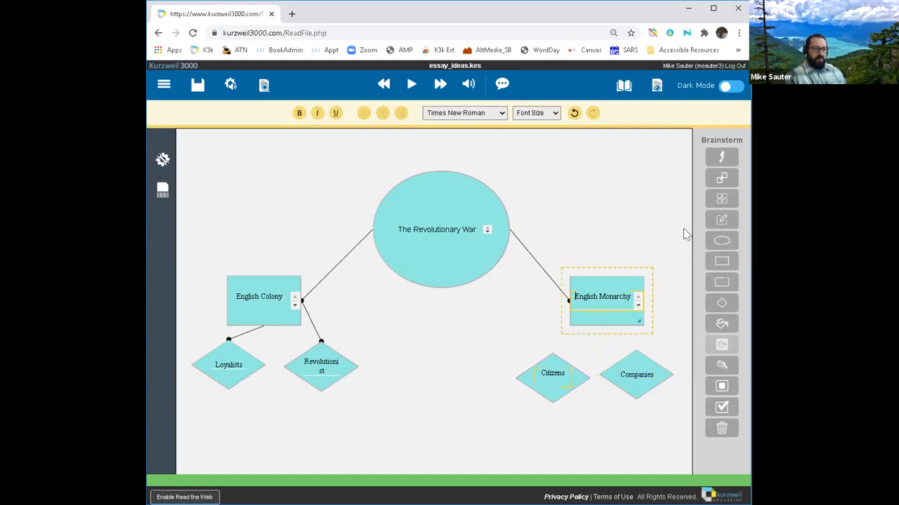
left_click(723, 182)
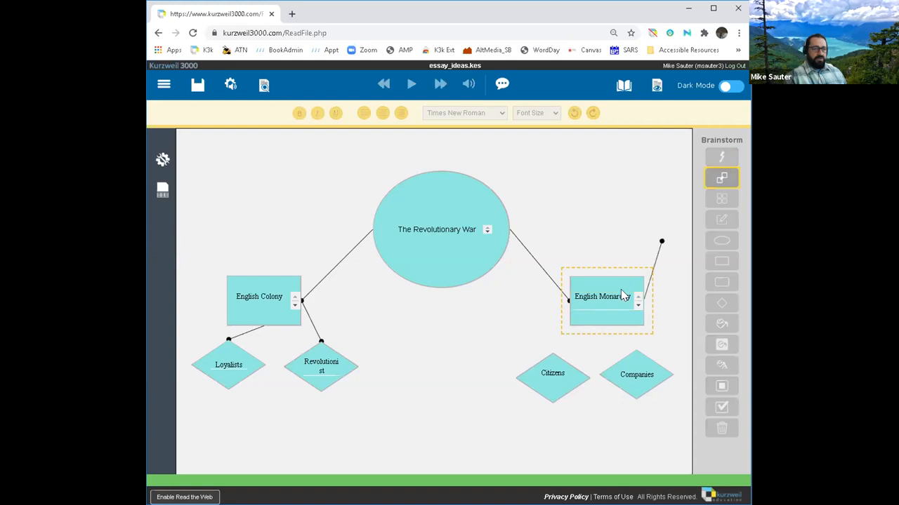
left_click(622, 372)
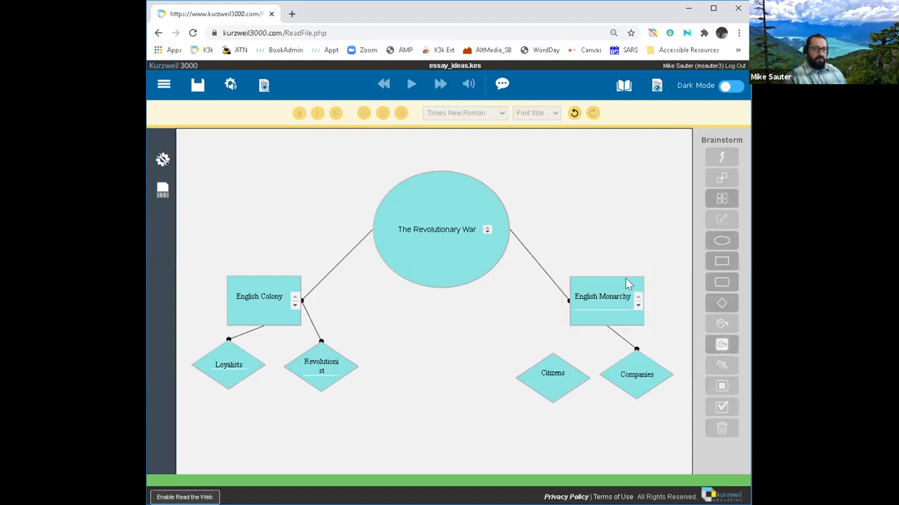
left_click(721, 184)
left_click(566, 379)
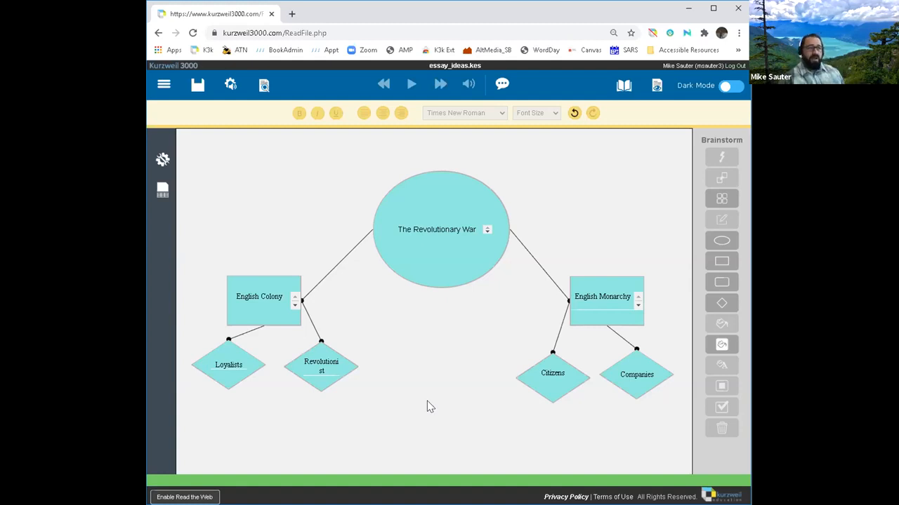
Step: Auto-arrange the map into a compact tree with all four diamonds in one row
left_click(723, 202)
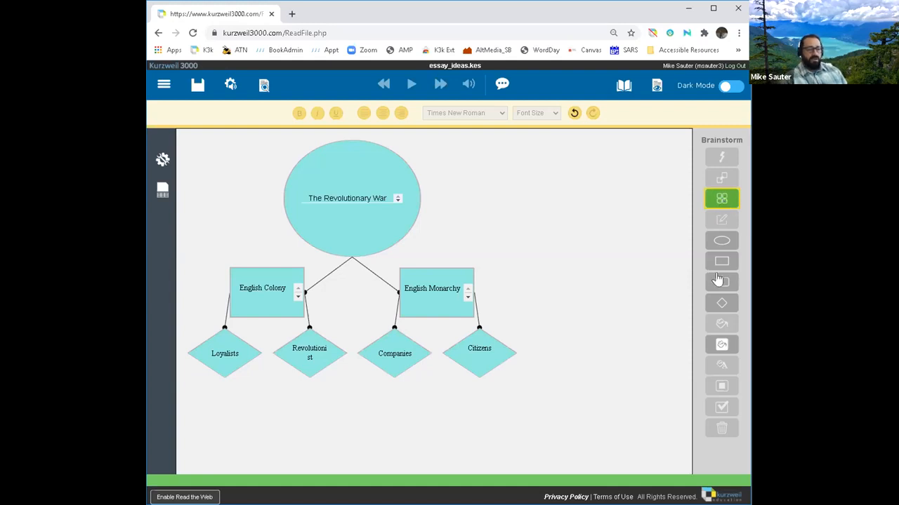
left_click(718, 327)
Step: Change the English Monarchy box's fill from light blue to orange
left_click(436, 307)
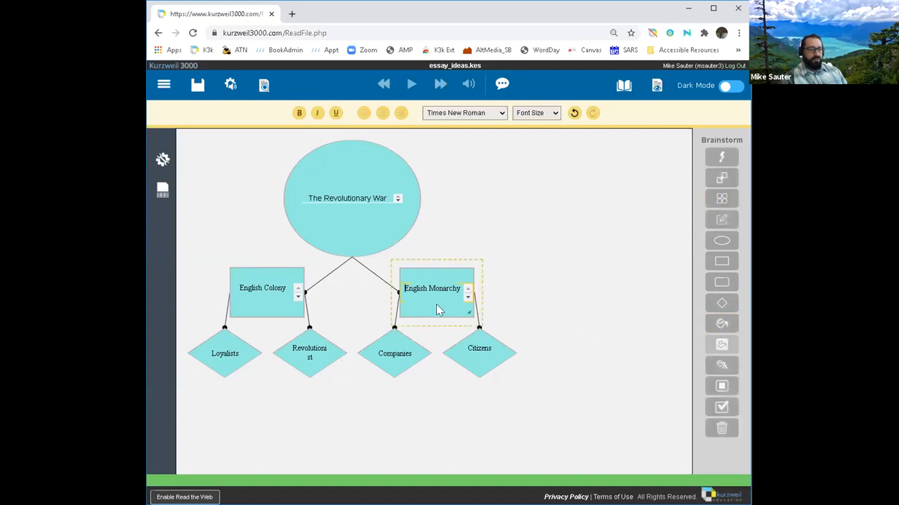
left_click(718, 324)
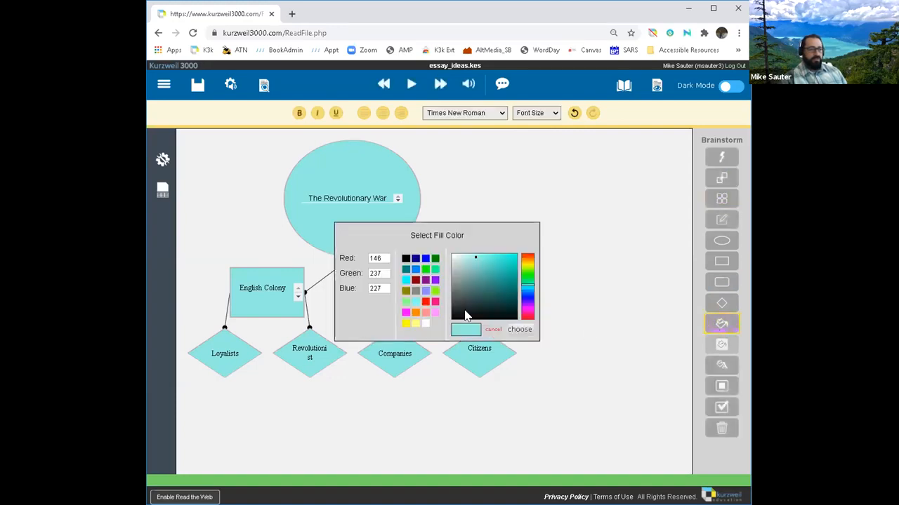
left_click(526, 261)
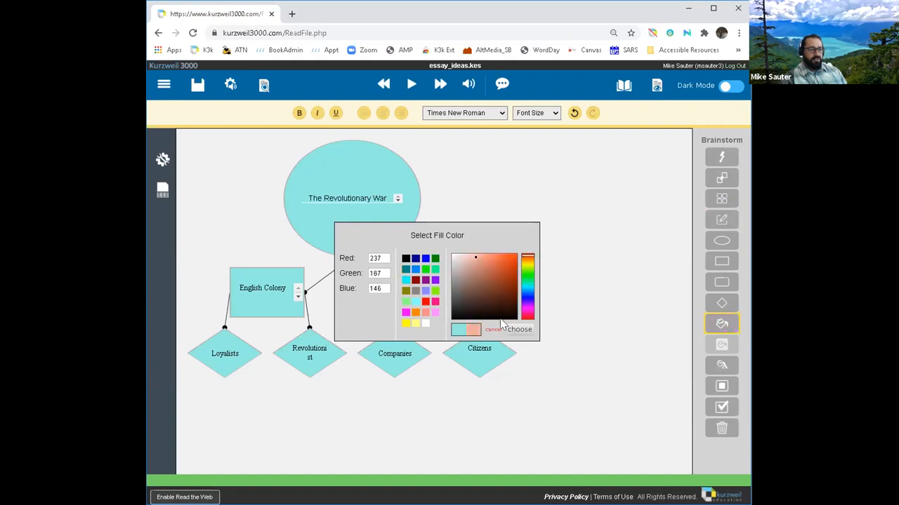
left_click(520, 330)
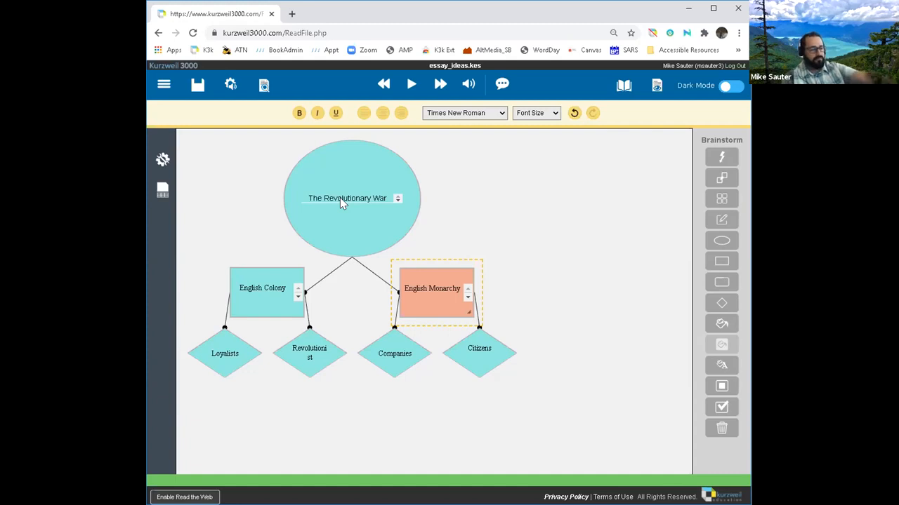
left_click(522, 216)
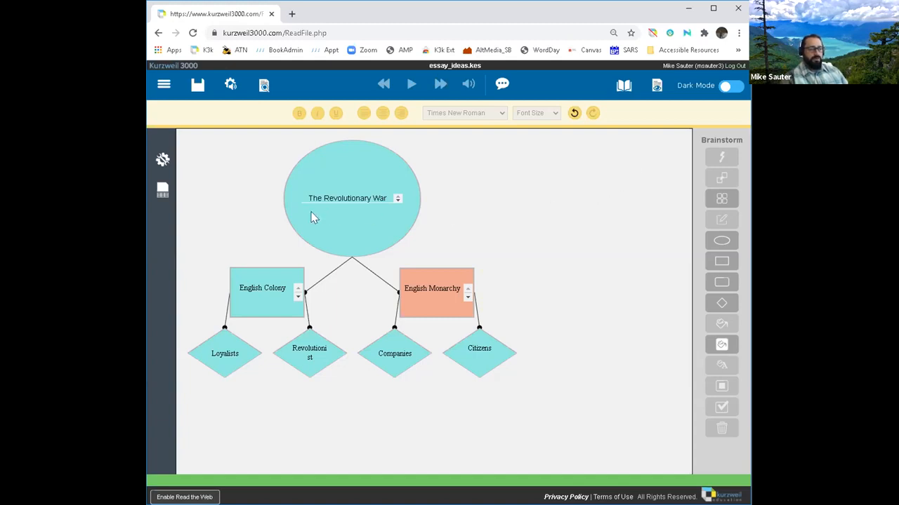
Step: Look up 'Monarchy' in the dictionary and select both numbered definitions for copying
left_click(437, 288)
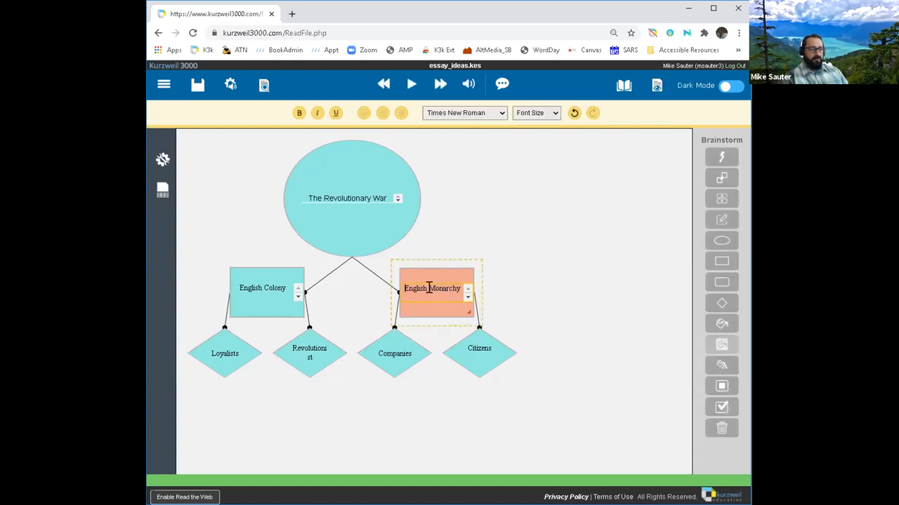
left_click_drag(429, 288, 462, 289)
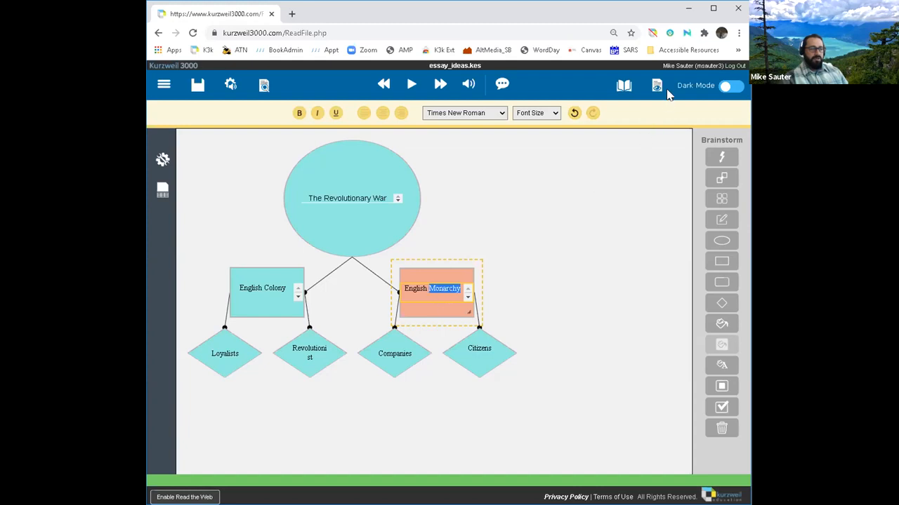
mouse_move(620, 88)
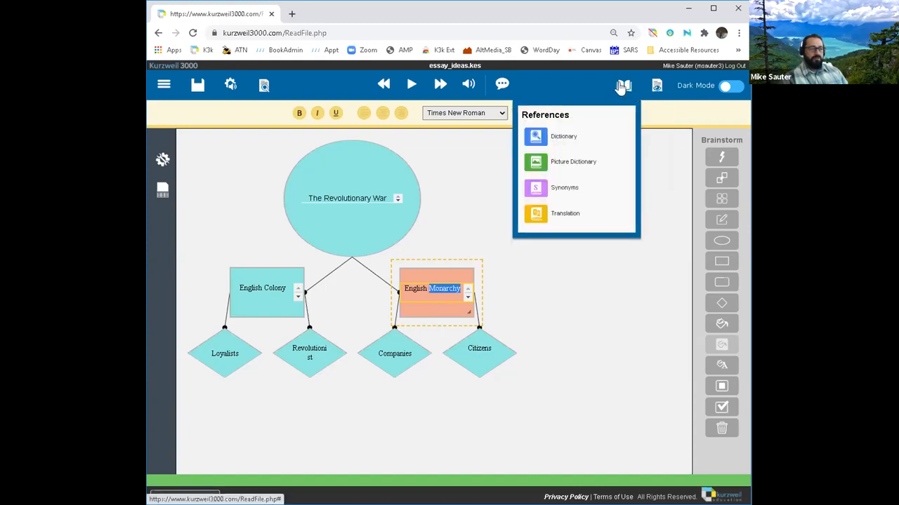
left_click(562, 139)
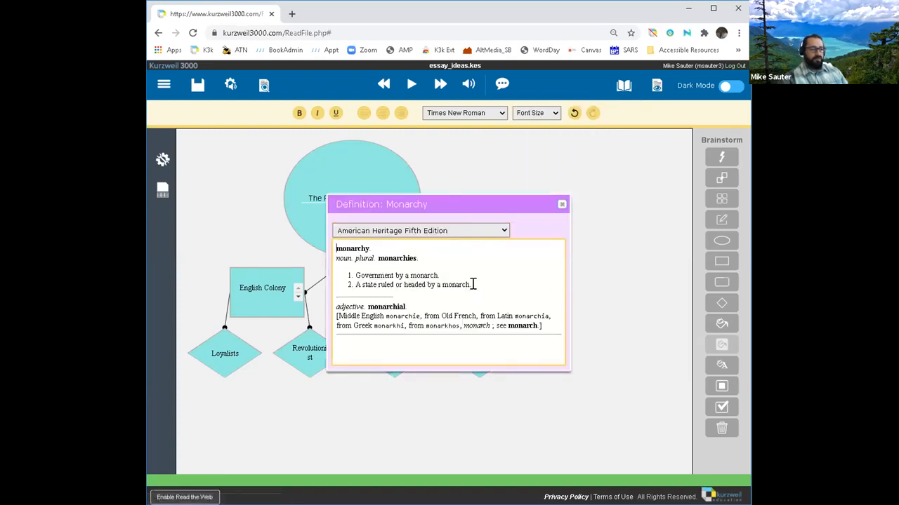
left_click_drag(469, 280, 351, 270)
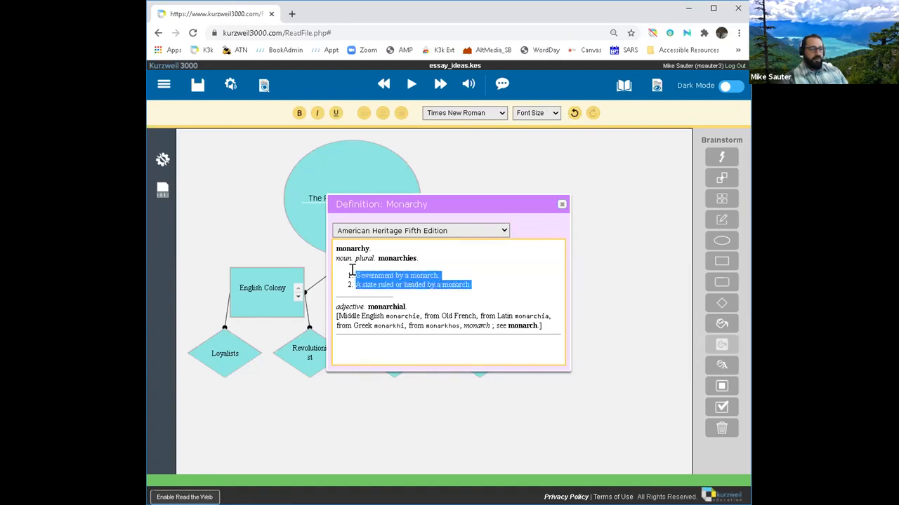
left_click_drag(414, 197, 582, 80)
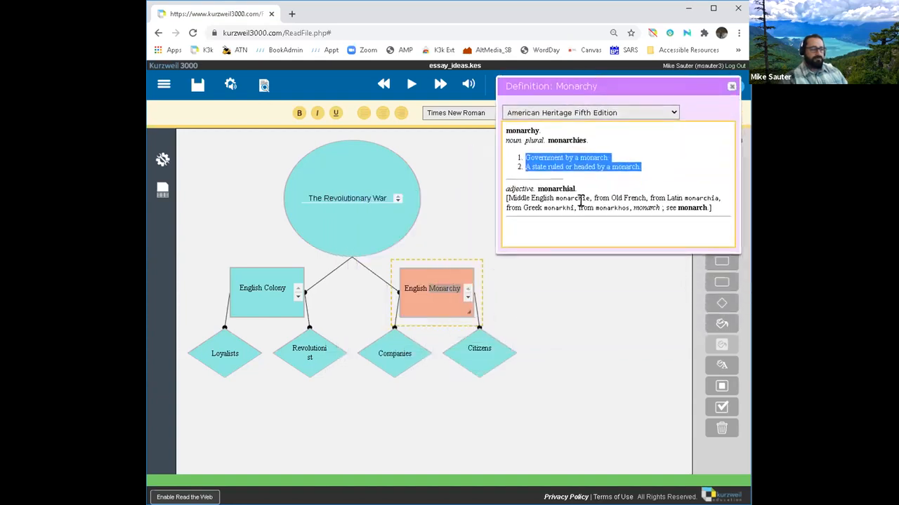
right_click(588, 167)
Step: Copy both Monarchy definitions and paste them into a new diamond beside Citizens
left_click(552, 203)
left_click(731, 90)
left_click(595, 307)
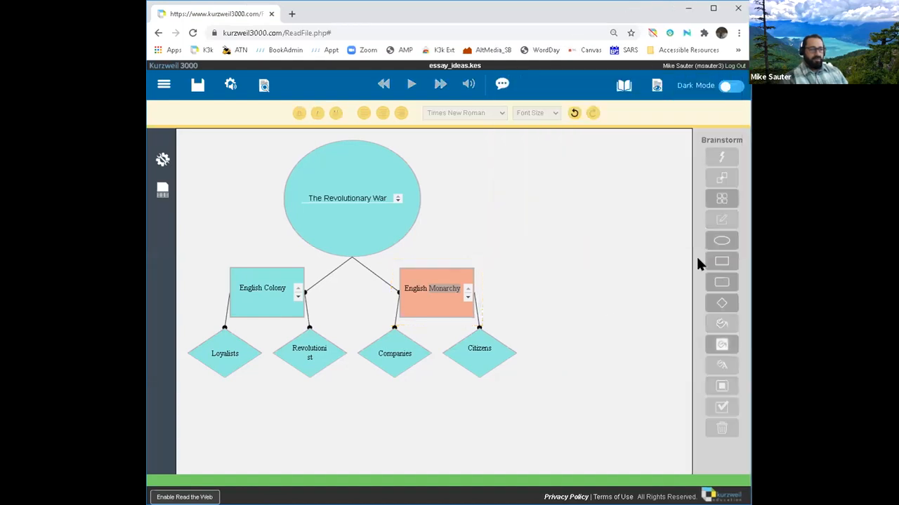
left_click(721, 262)
left_click(721, 304)
left_click(520, 312)
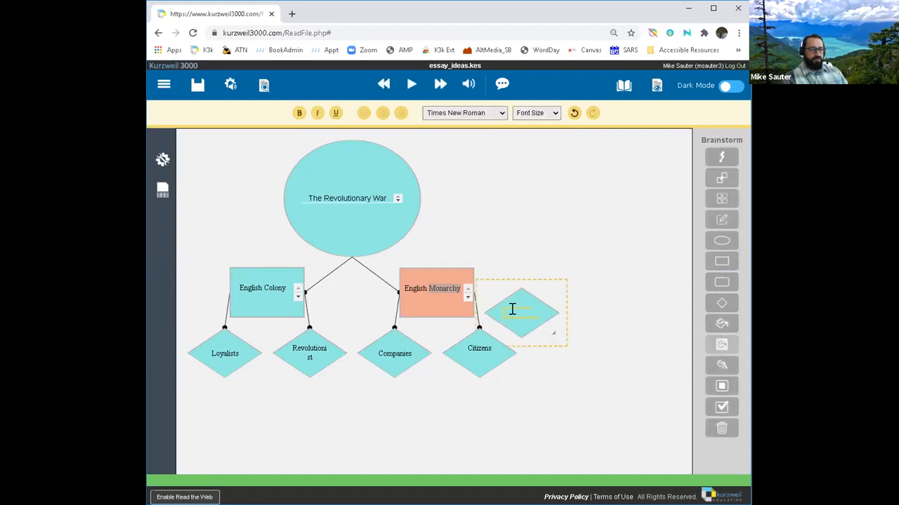
right_click(513, 311)
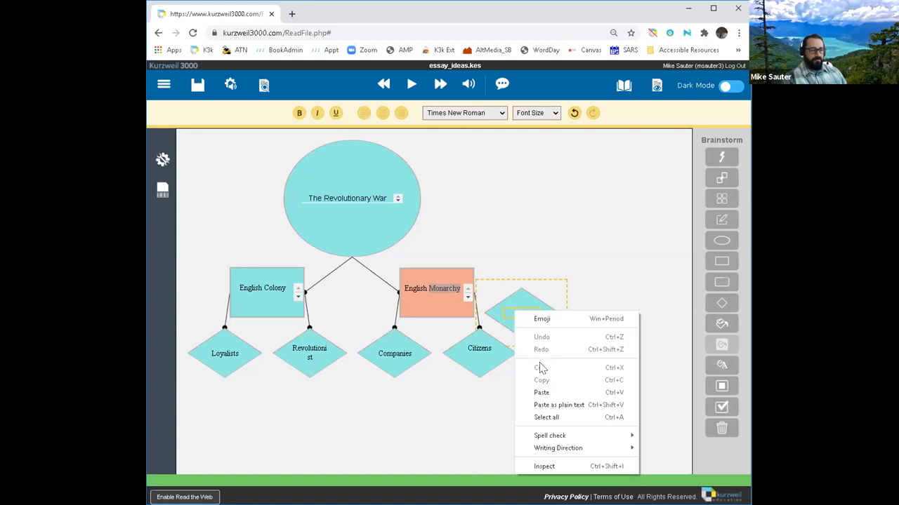
left_click(542, 393)
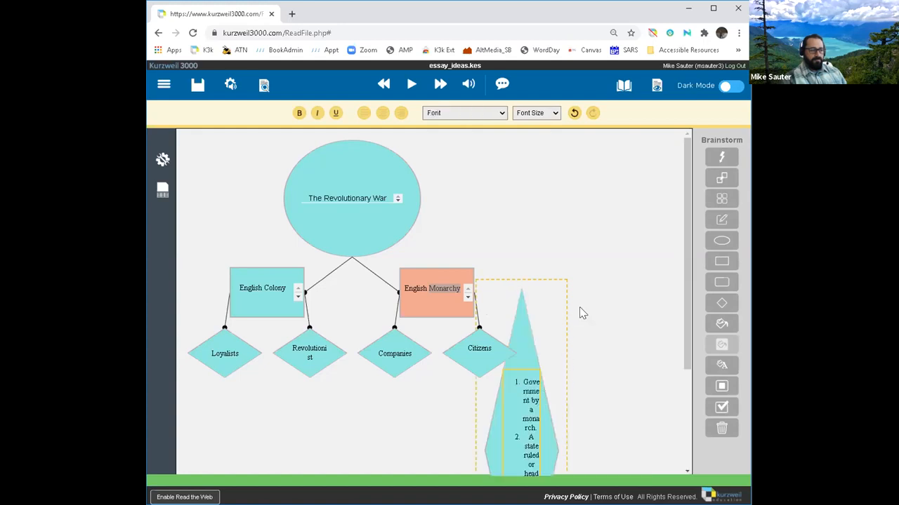
Step: Widen and shorten the definition diamond so its text fits neatly
left_click(596, 344)
scroll(632, 322, "down", 3)
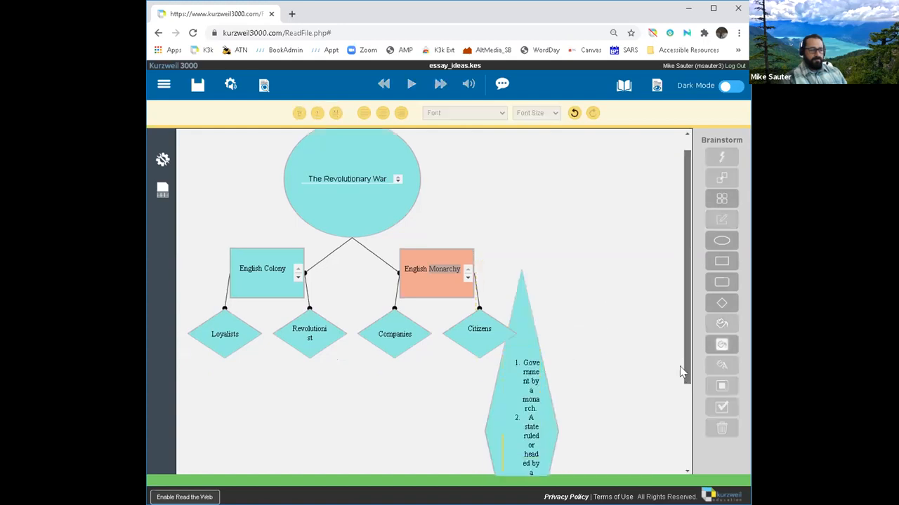
left_click(546, 320)
left_click(546, 321)
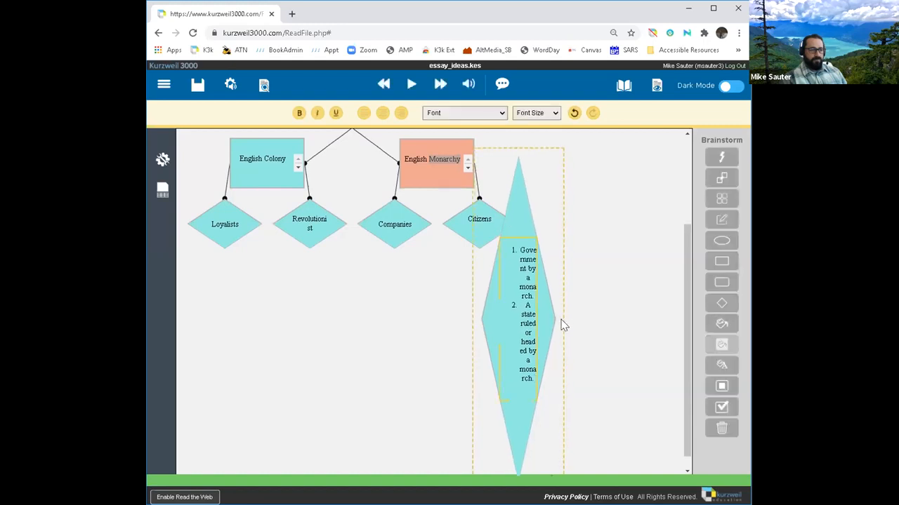
left_click_drag(554, 317, 623, 309)
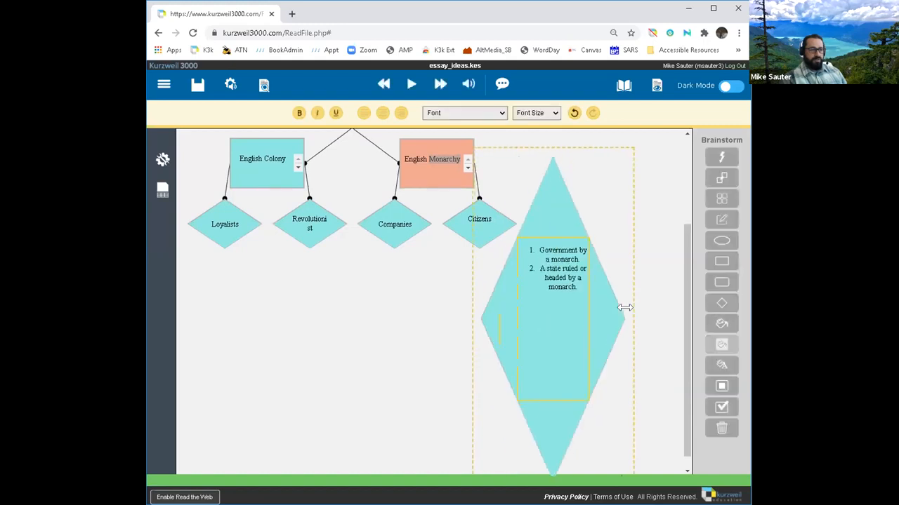
scroll(563, 381, "down", 1)
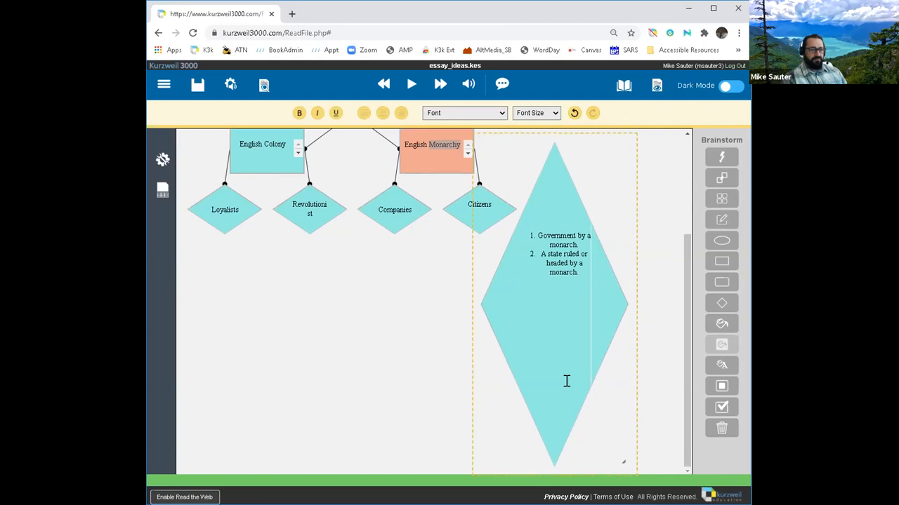
left_click_drag(619, 460, 613, 284)
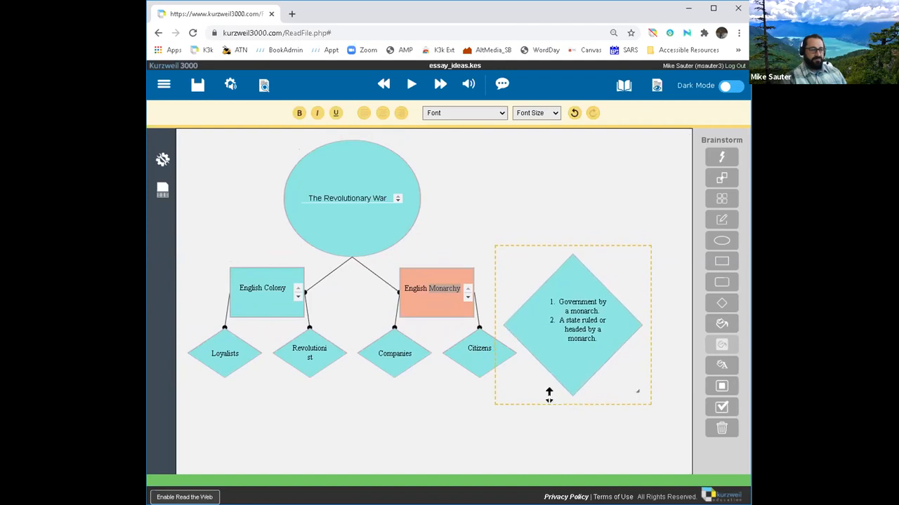
Step: Link English Monarchy to the definition diamond, then show the writing tools with spell check
left_click(436, 274)
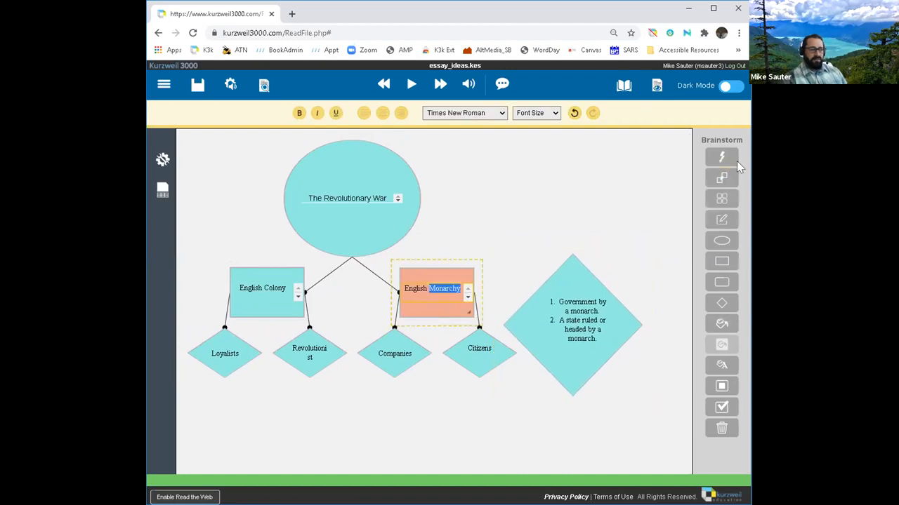
left_click(717, 180)
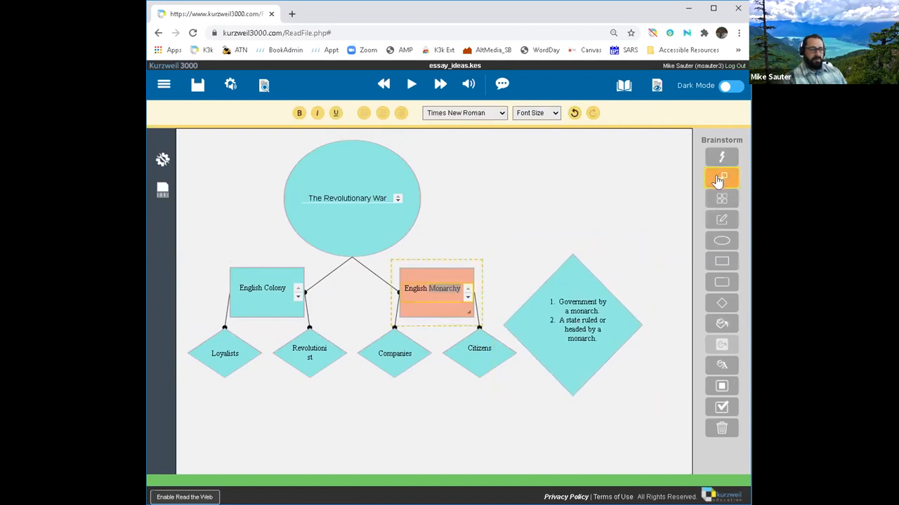
left_click(526, 323)
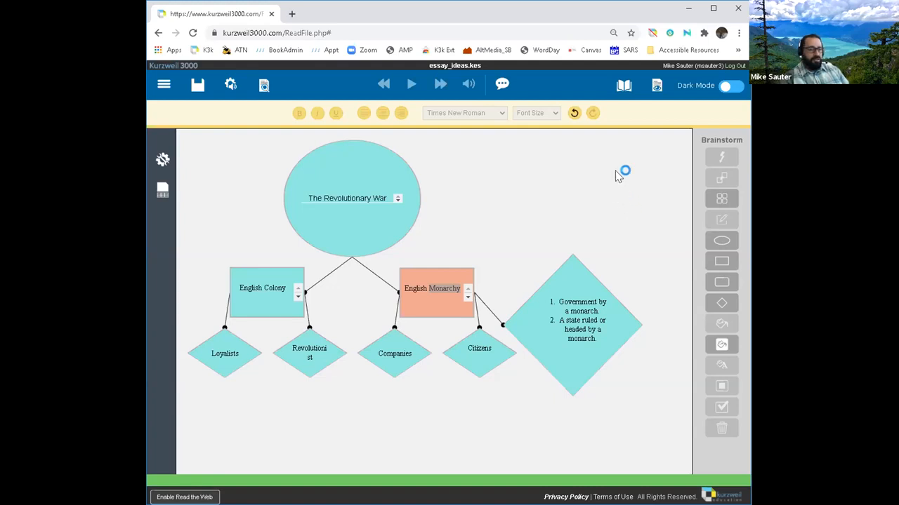
left_click(627, 95)
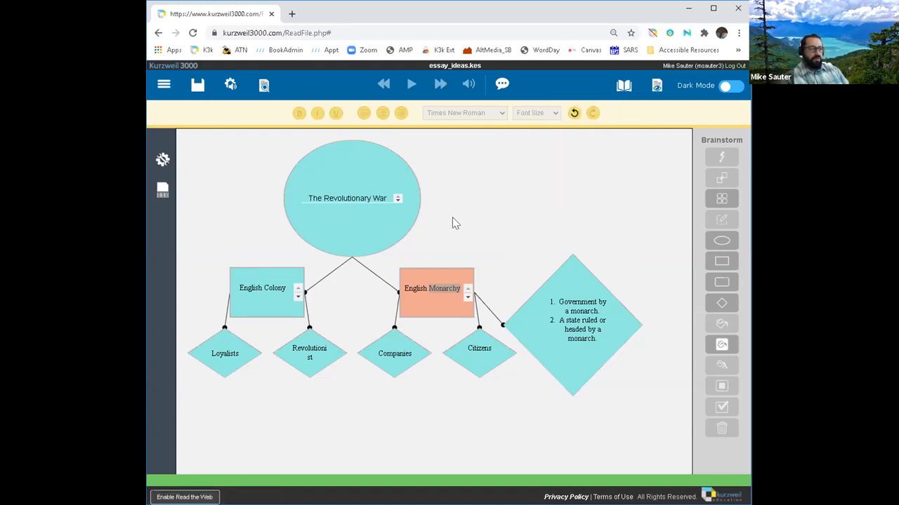
left_click(163, 161)
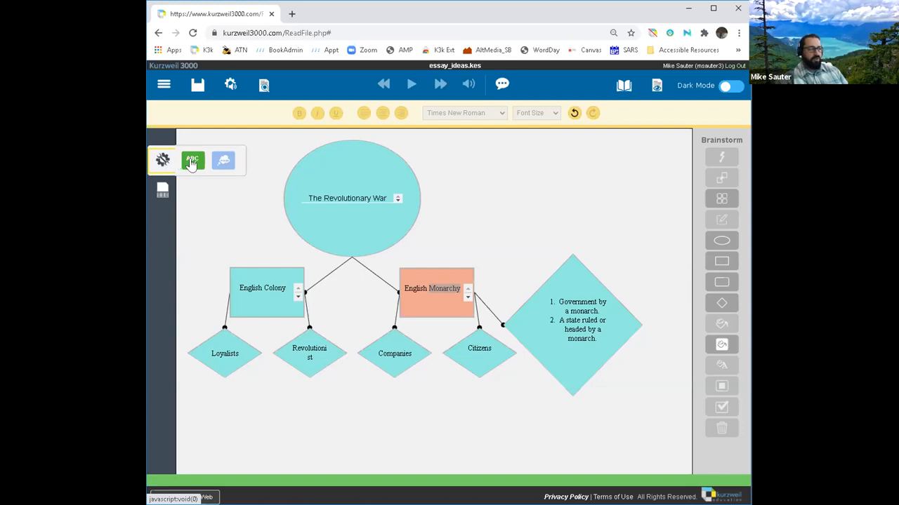
Step: Spell-check the map, dismiss the 'No spelling errors found!' alert, and show the Views list
left_click(192, 163)
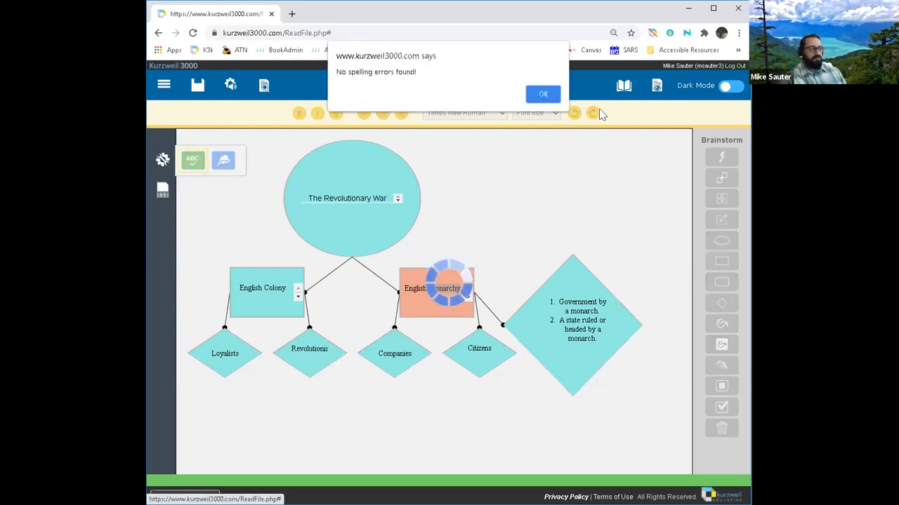
left_click(544, 96)
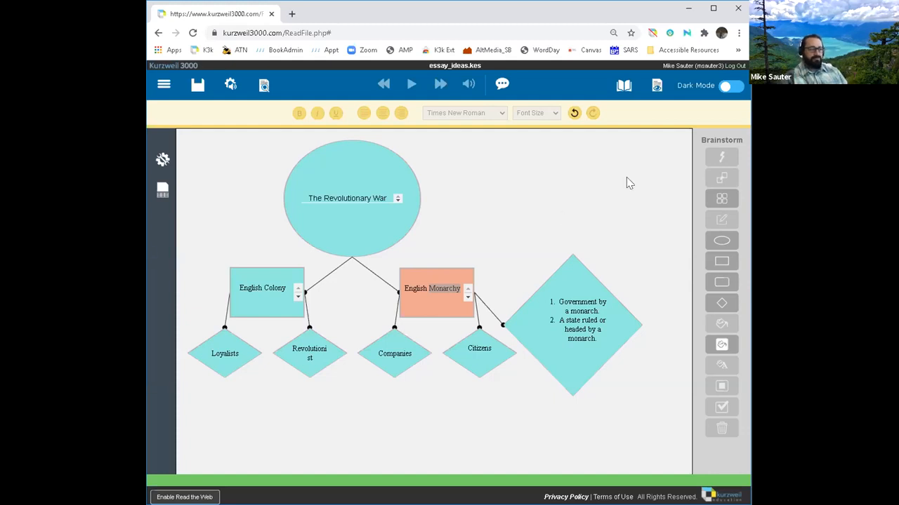
left_click(655, 94)
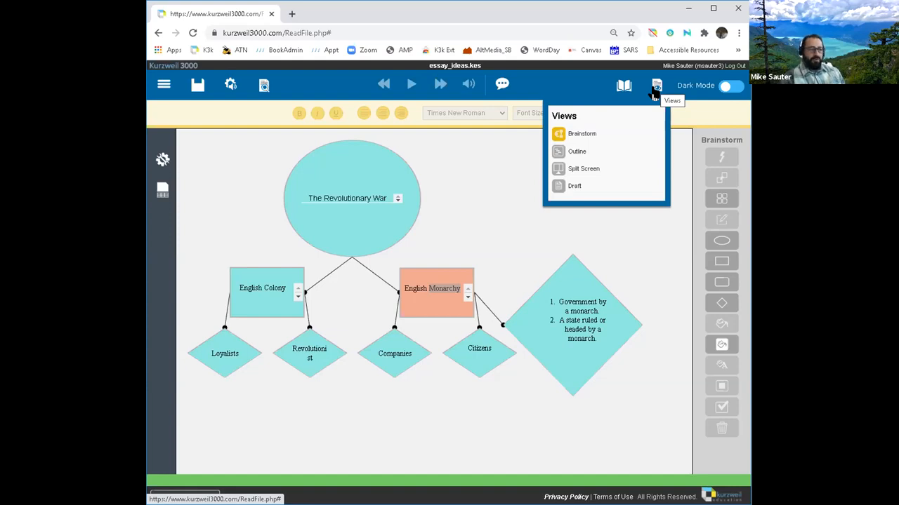
Step: Switch the map to Outline view, removing a stray blank line from the definition item
left_click(577, 153)
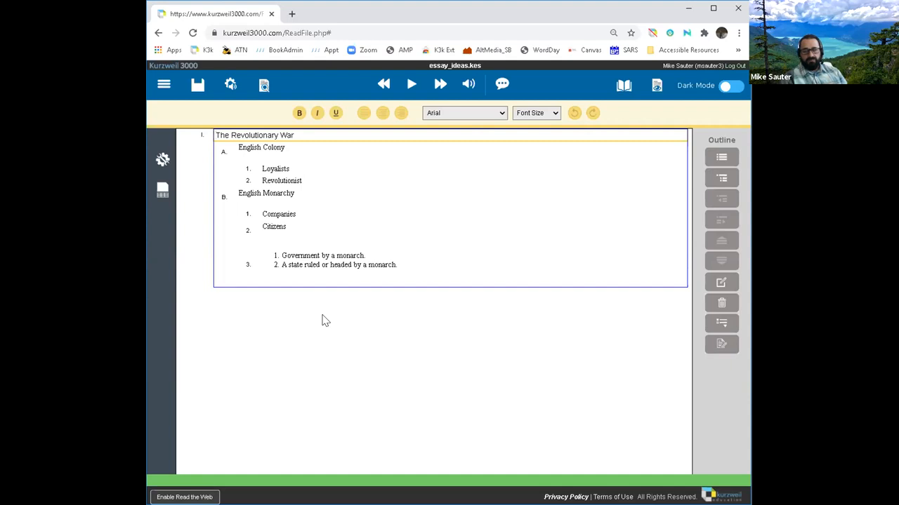
left_click(400, 265)
key("Return")
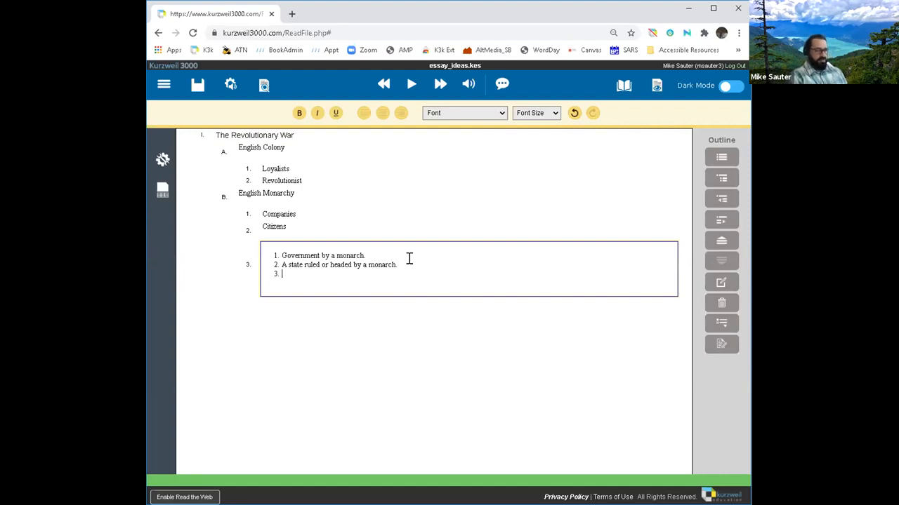
key("BackSpace")
Step: Add the note 'Average persons didn't care too much.' under Citizens
left_click(300, 224)
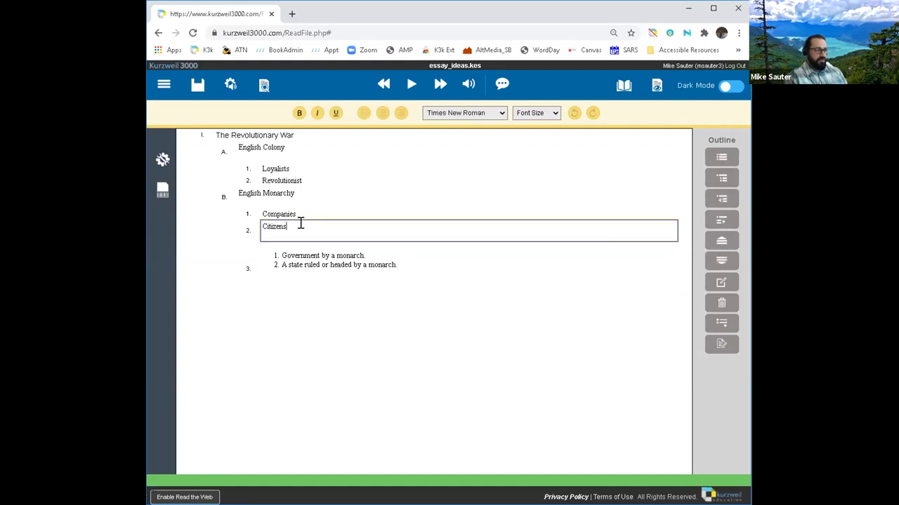
key("Return")
type("A")
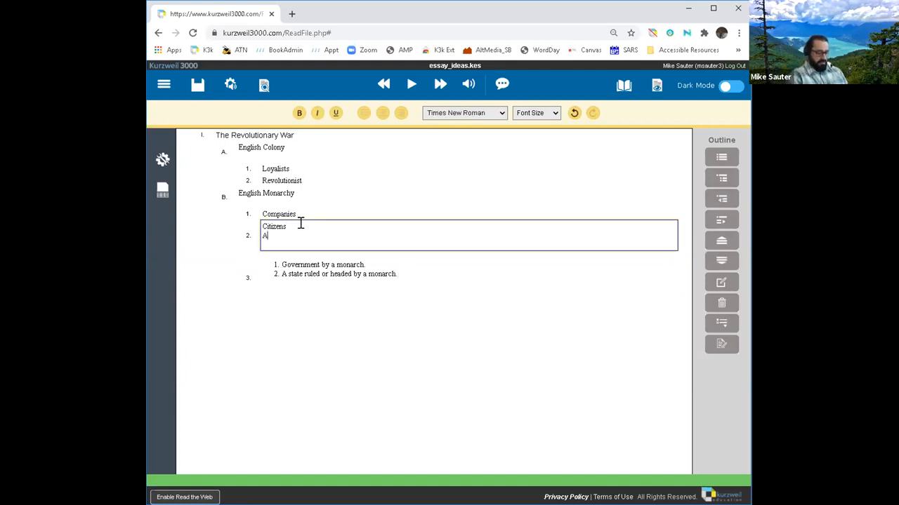
type("verage persons")
type("idn")
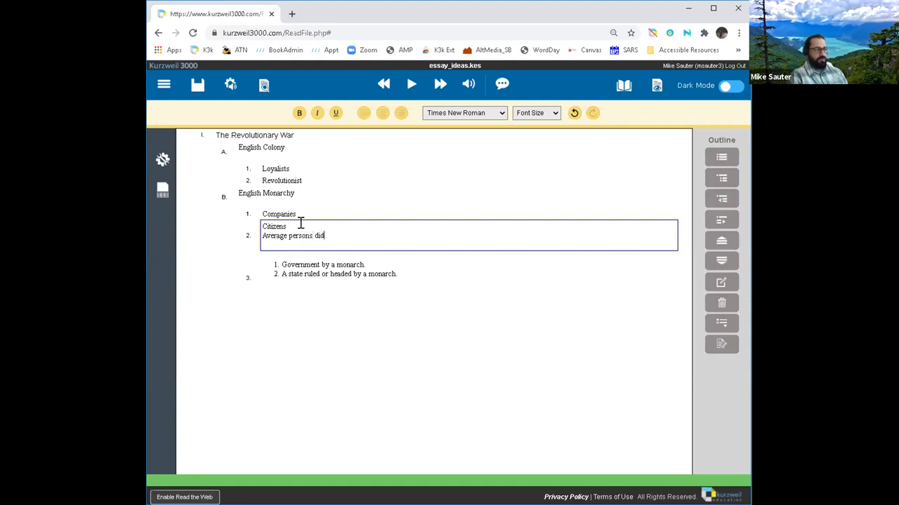
key("Return")
type("t")
key("BackSpace")
key("BackSpace")
key("BackSpace")
type("'t care t")
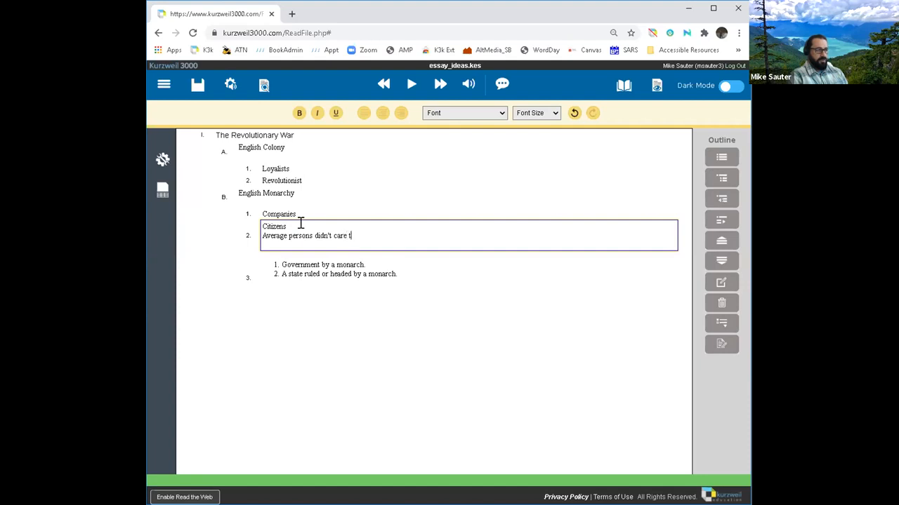
type("oo much.")
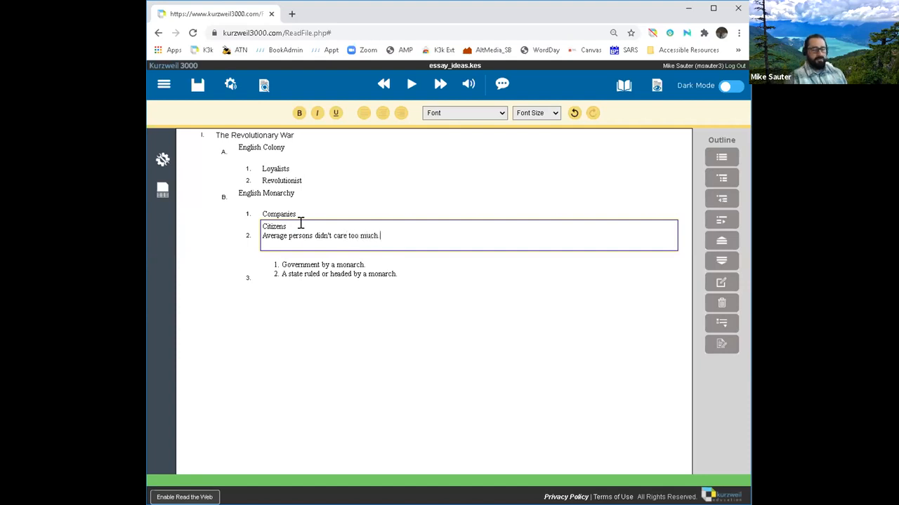
Step: Finish the Citizens note and add 'Boston Massacare' on a new line under Revolutionist
left_click(455, 269)
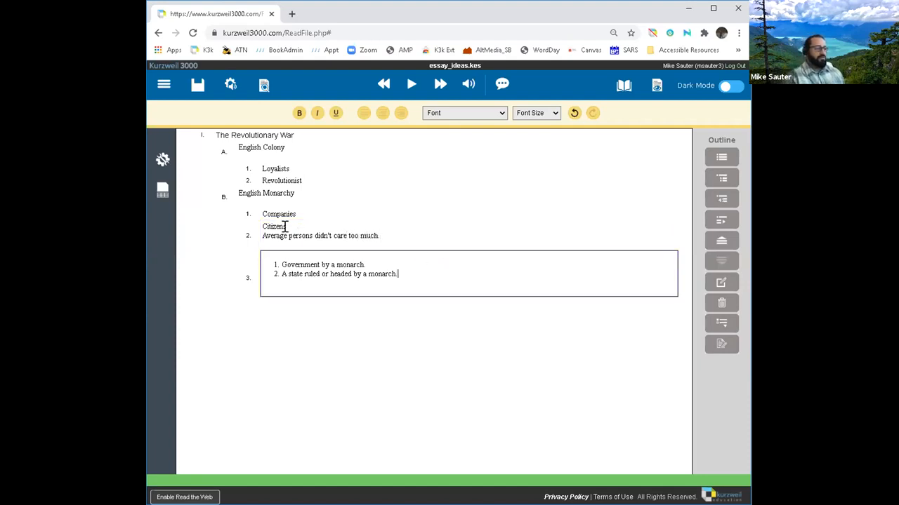
left_click(269, 234)
left_click(308, 180)
key("Return")
key("Tab")
left_click(317, 175)
left_click(317, 178)
key("Return")
type("Boston")
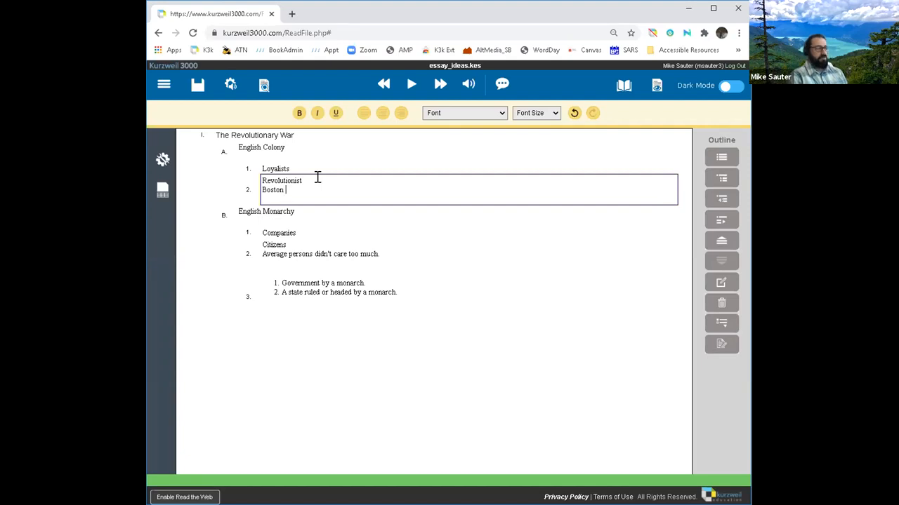
type(" Massacare")
left_click(467, 233)
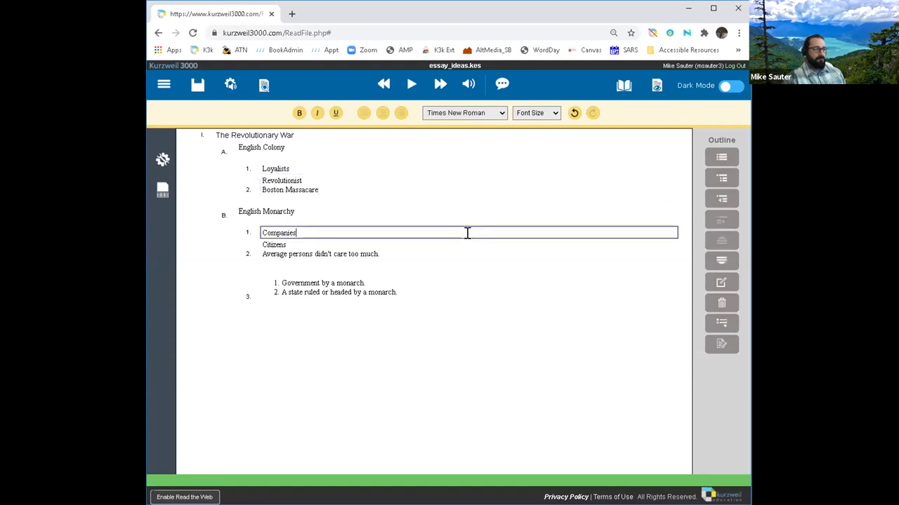
left_click(655, 85)
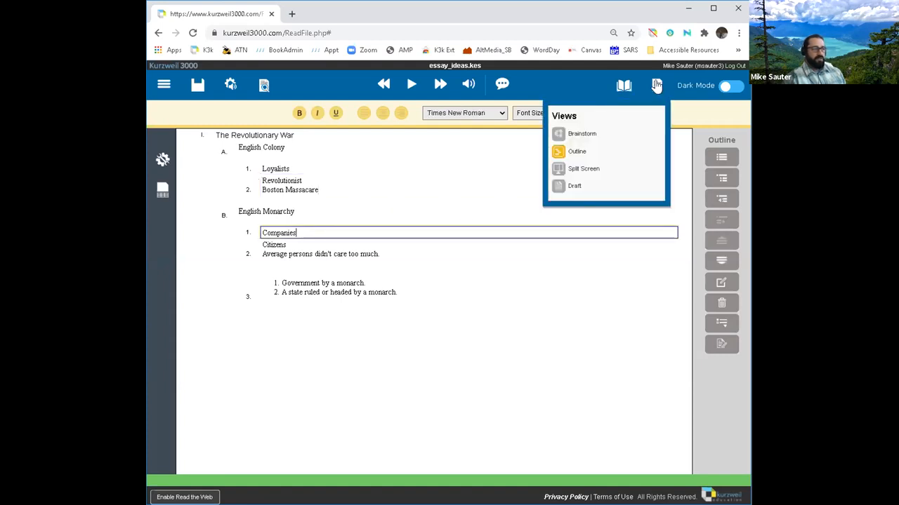
Step: Return to the brainstorm map and enlarge the Companies diamond so its text shows
left_click(582, 135)
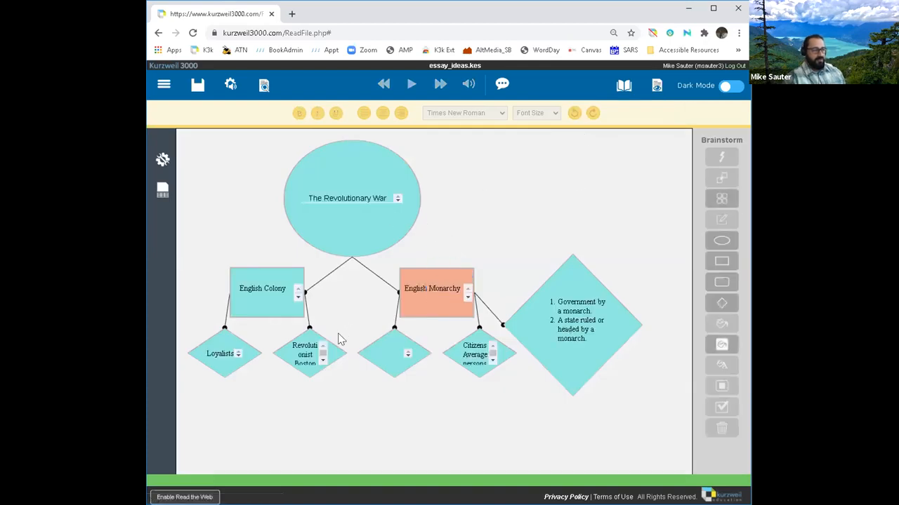
left_click(393, 376)
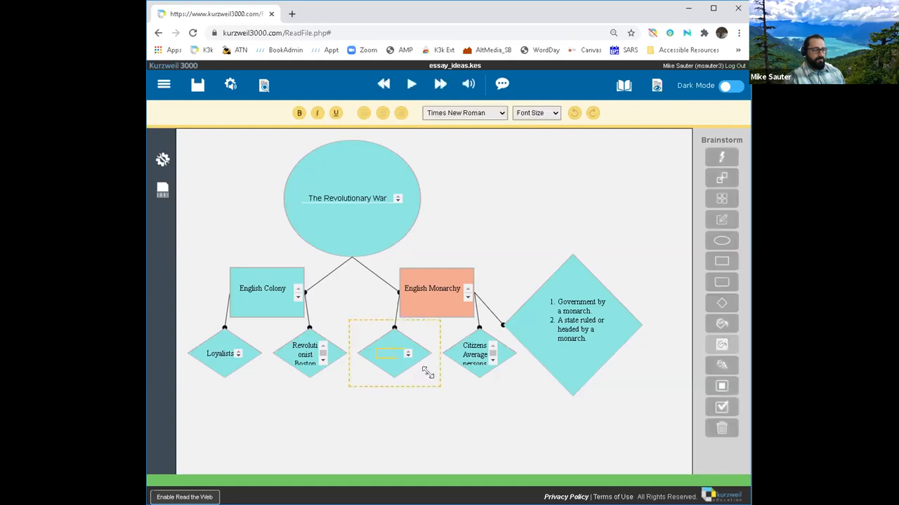
left_click_drag(425, 372, 444, 401)
Step: Shift the definition diamond right and enlarge the Revolutionist diamond to fit its note
left_click(486, 372)
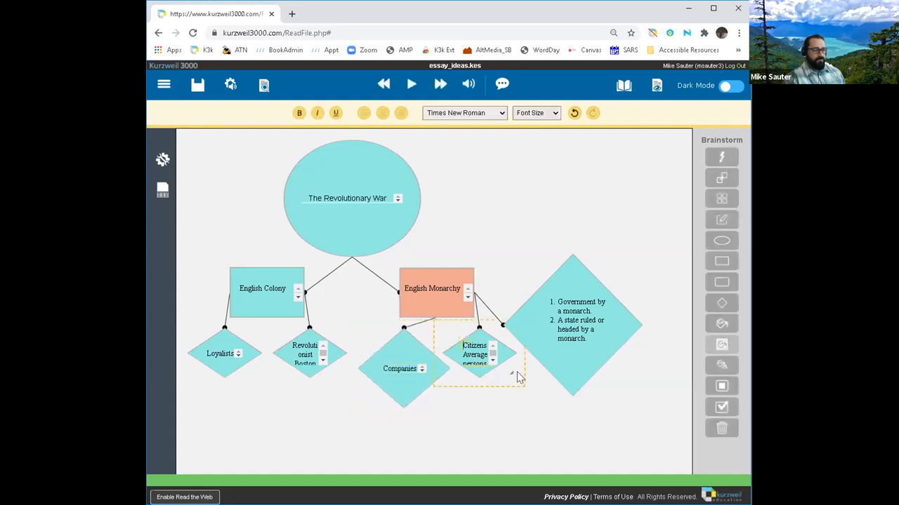
left_click_drag(511, 373, 563, 417)
left_click(502, 364)
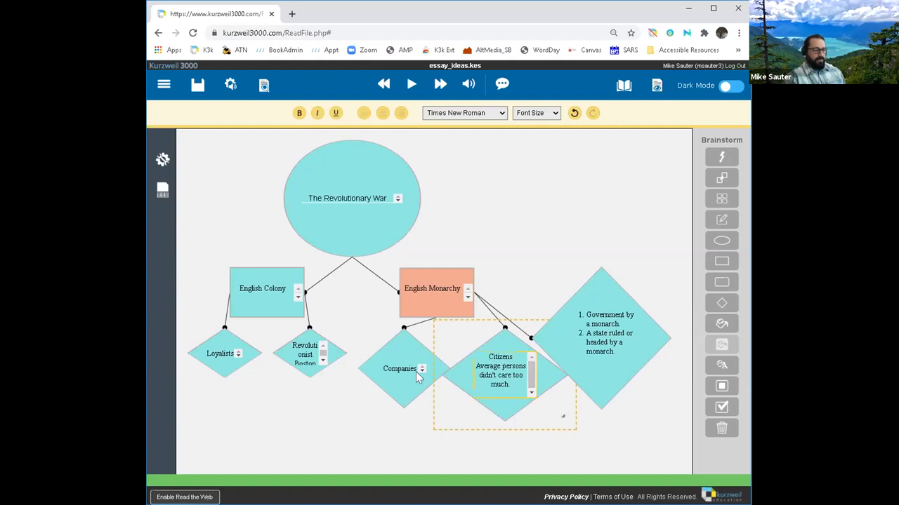
left_click(314, 366)
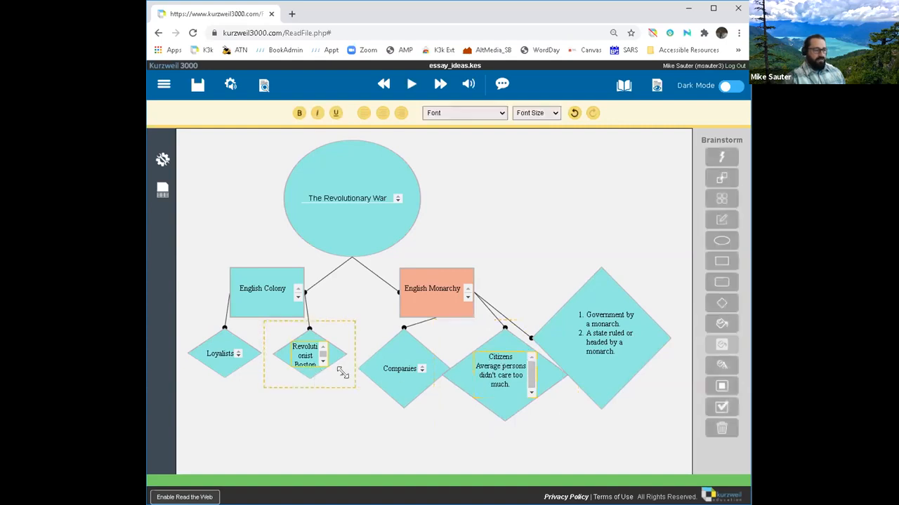
left_click_drag(353, 389, 374, 419)
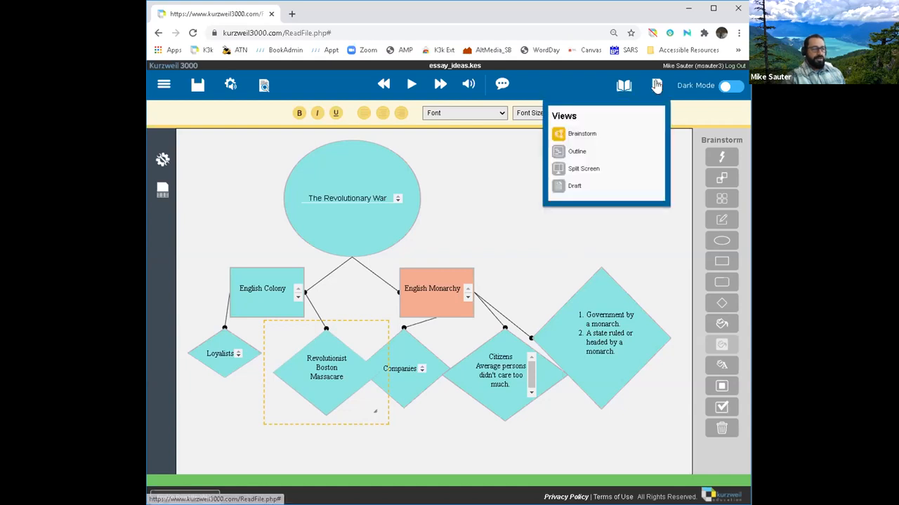
Step: Switch the essay to Split Screen view, with the outline on the left
mouse_move(655, 94)
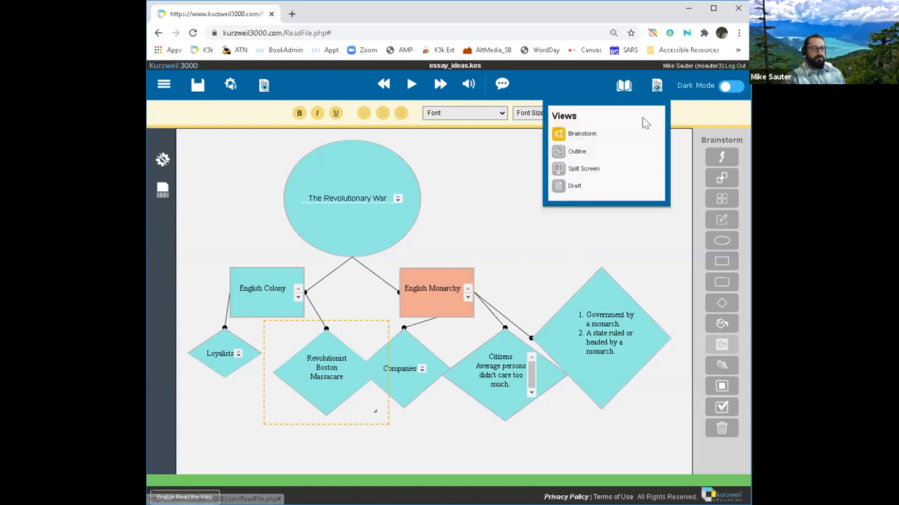
left_click(593, 170)
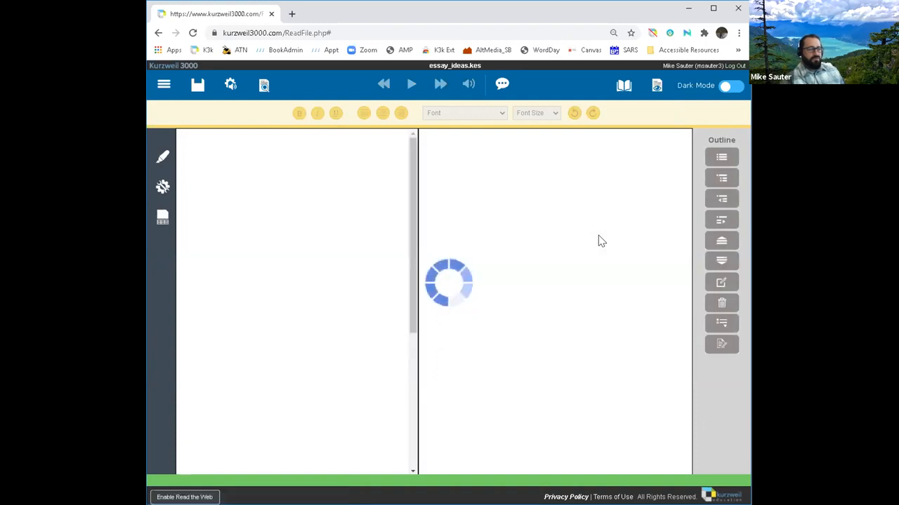
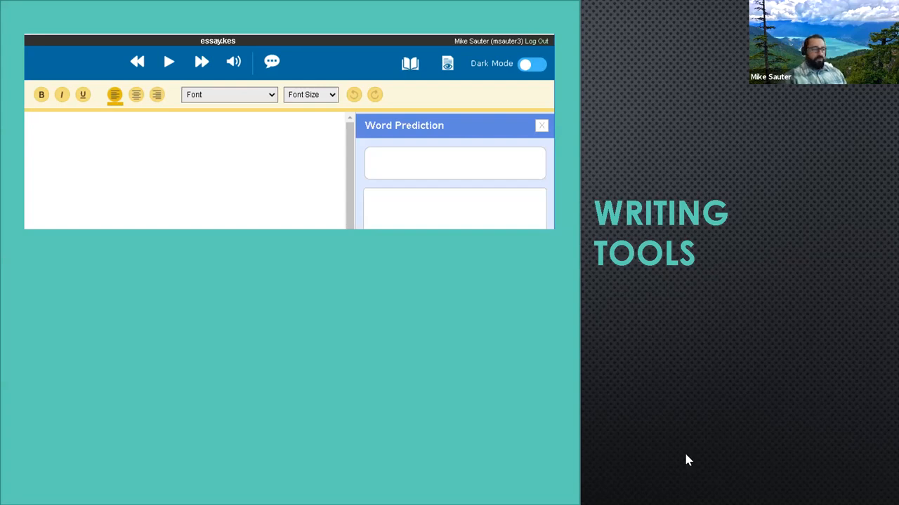
Step: Switch to the Kurzweil 3000 Universal Library showing the essays folder's three files
key("alt+Tab")
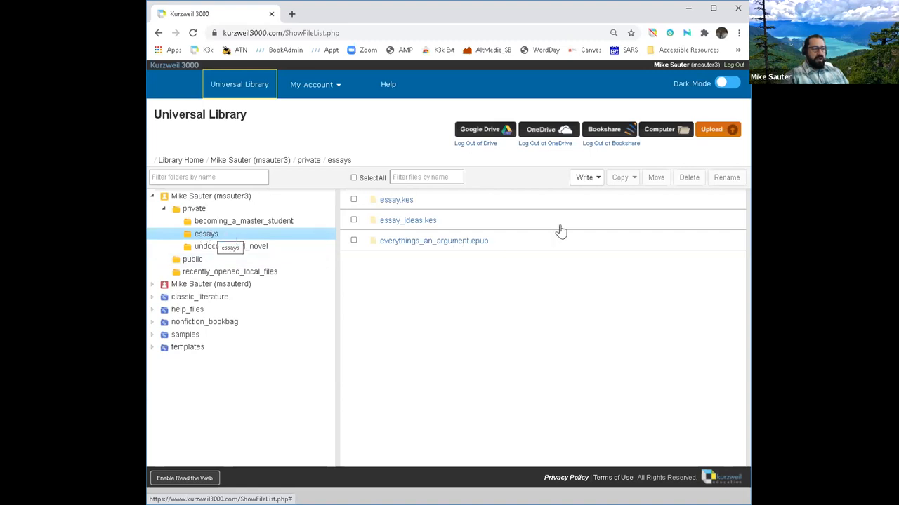
Step: Create a new draft from Write > New Draft named 'Revolutionary_War'
left_click(598, 180)
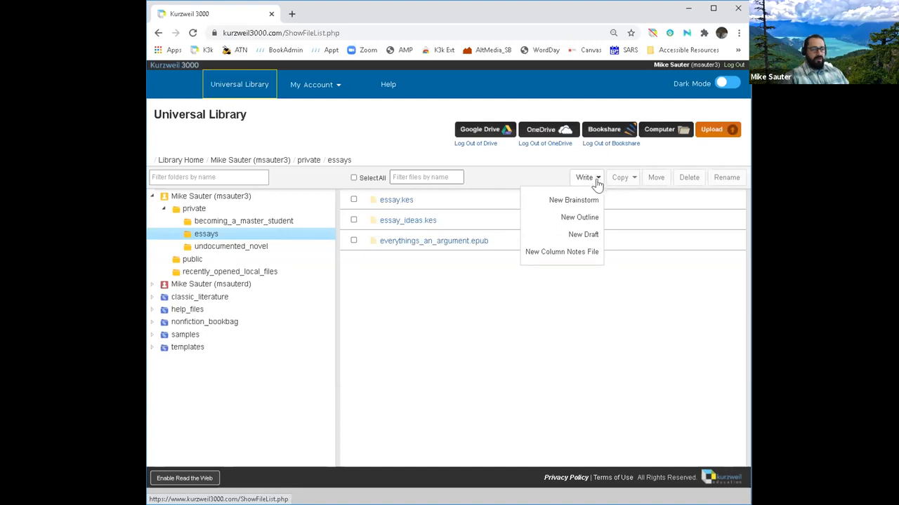
left_click(592, 239)
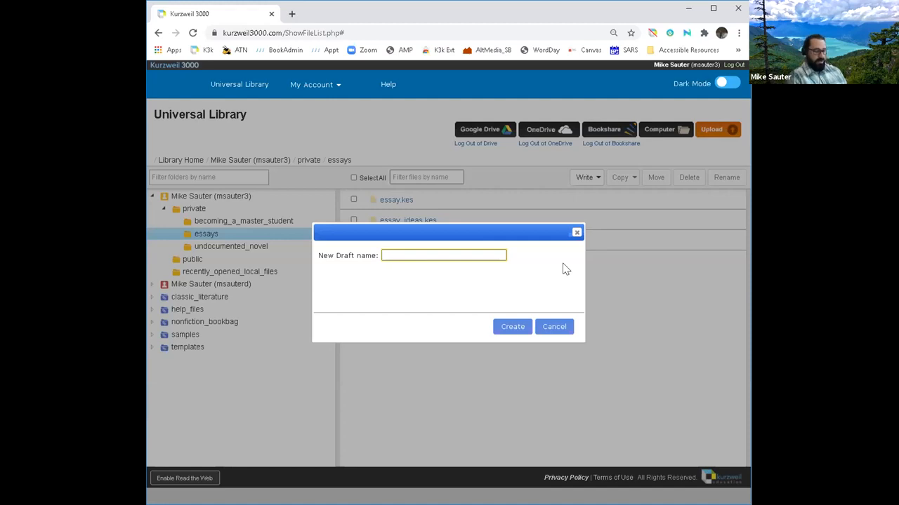
type("Re")
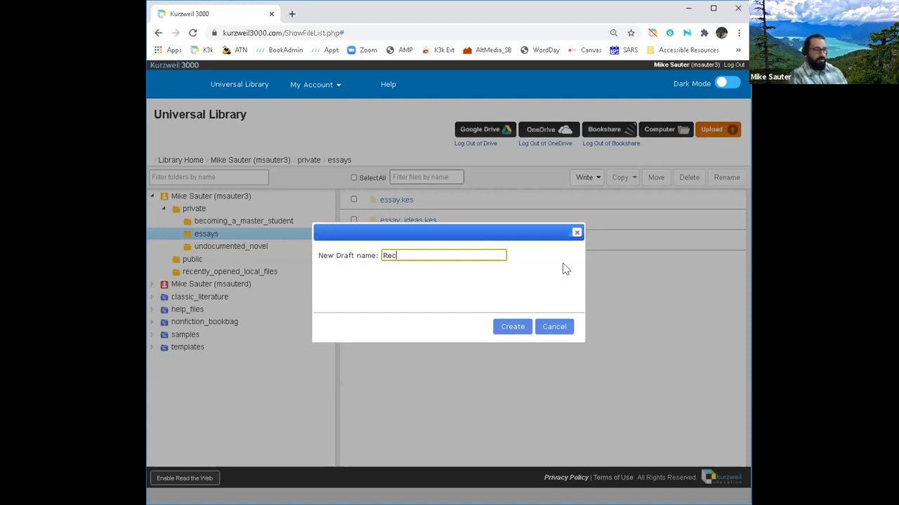
type("volu")
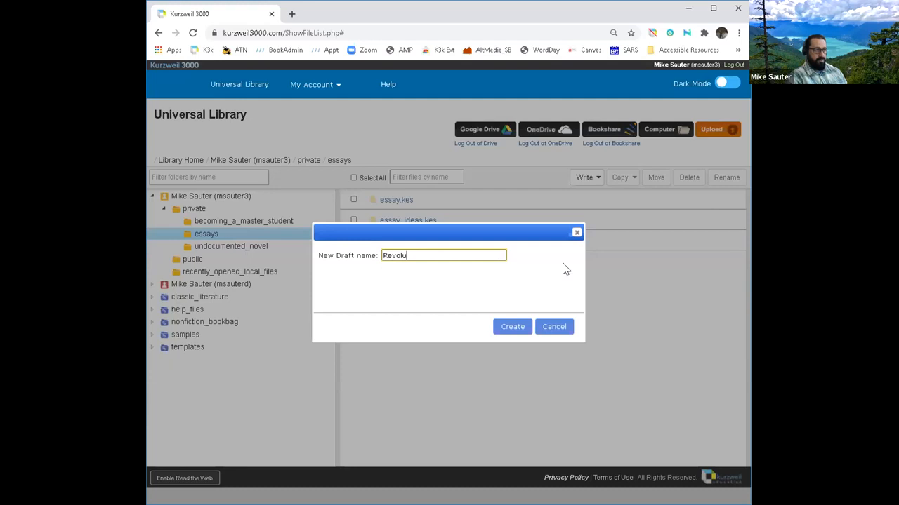
type("tionary War")
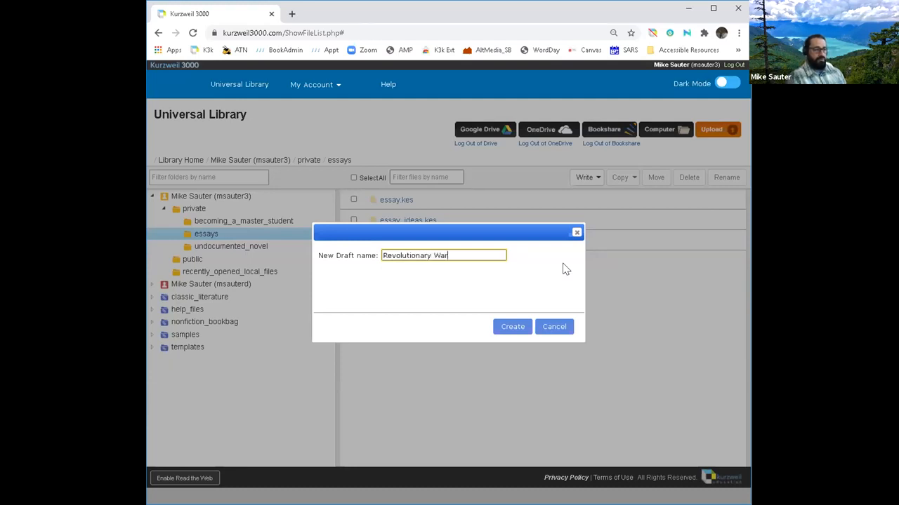
key("BackSpace")
key("BackSpace")
key("BackSpace")
key("BackSpace")
type("_War")
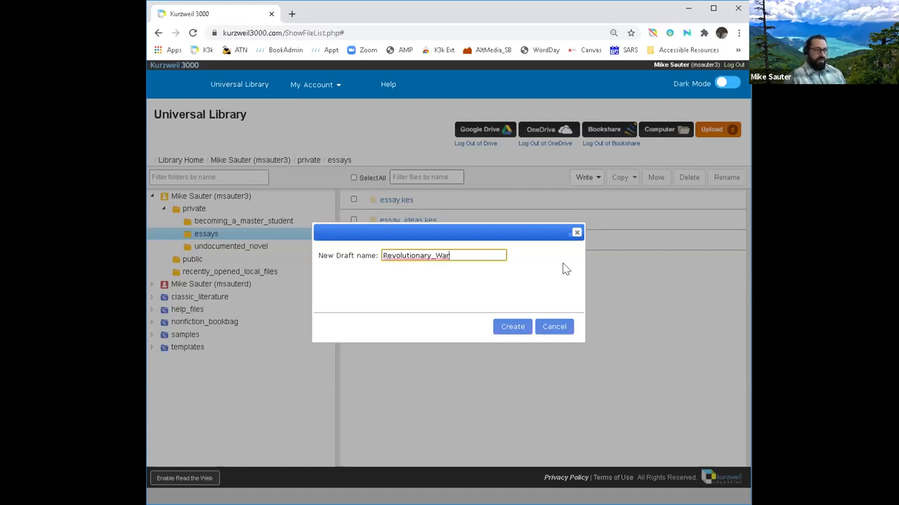
left_click(517, 328)
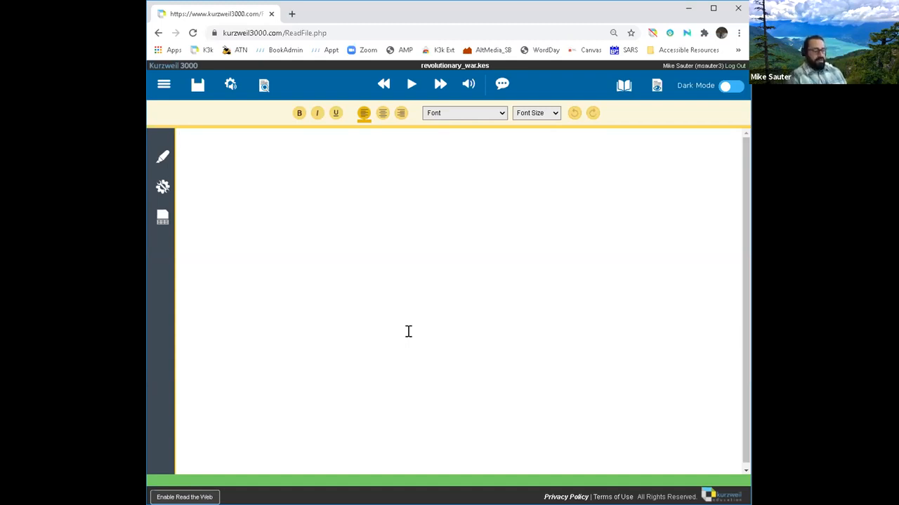
Step: Type 'The Revolutionary War was between the English Monarchy and the American Colonist.'
type("The Revo")
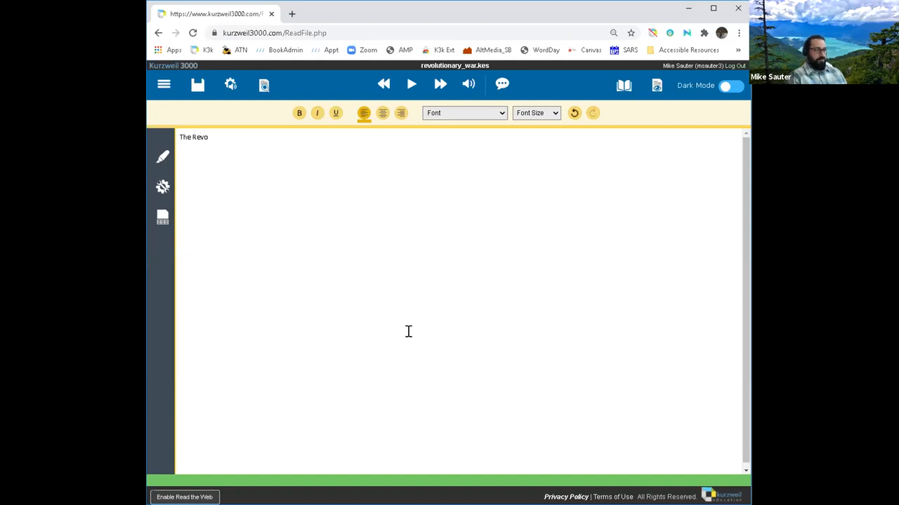
type("lutionary")
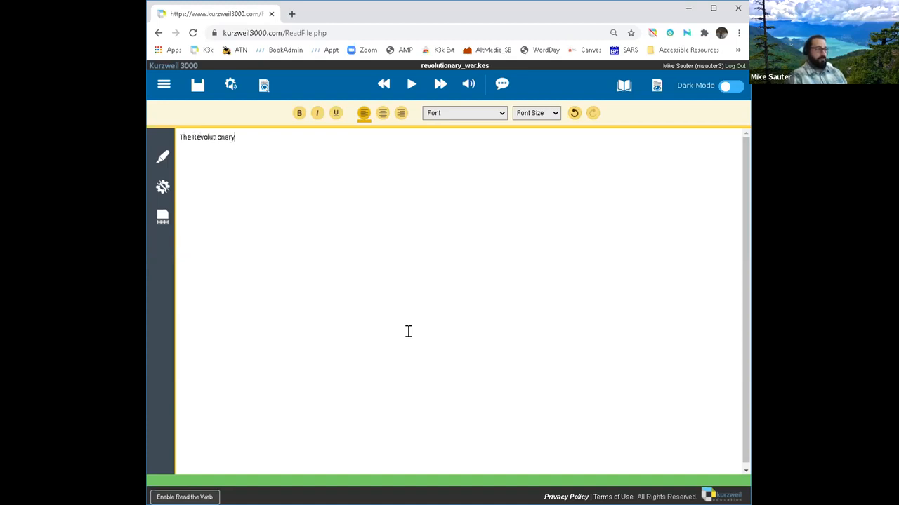
type(" War qsa")
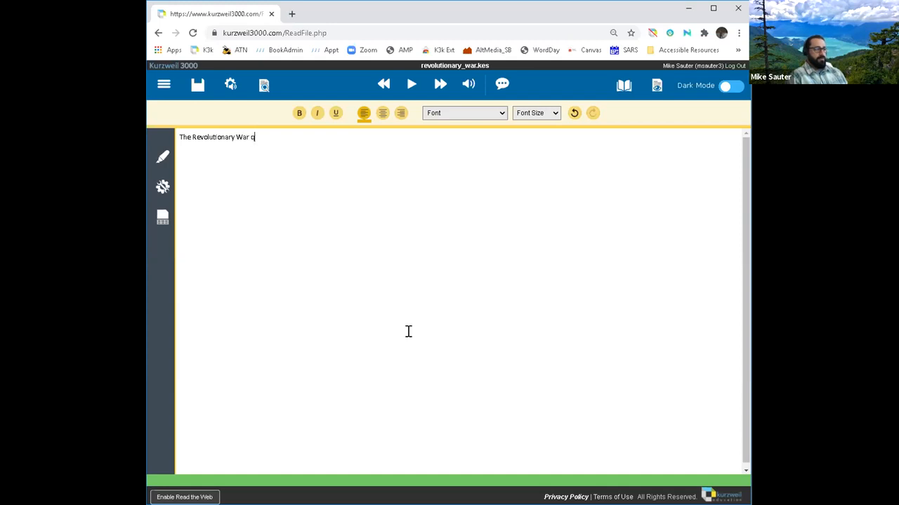
key("BackSpace")
key("BackSpace")
type("was")
key("BackSpace")
type("s between the E")
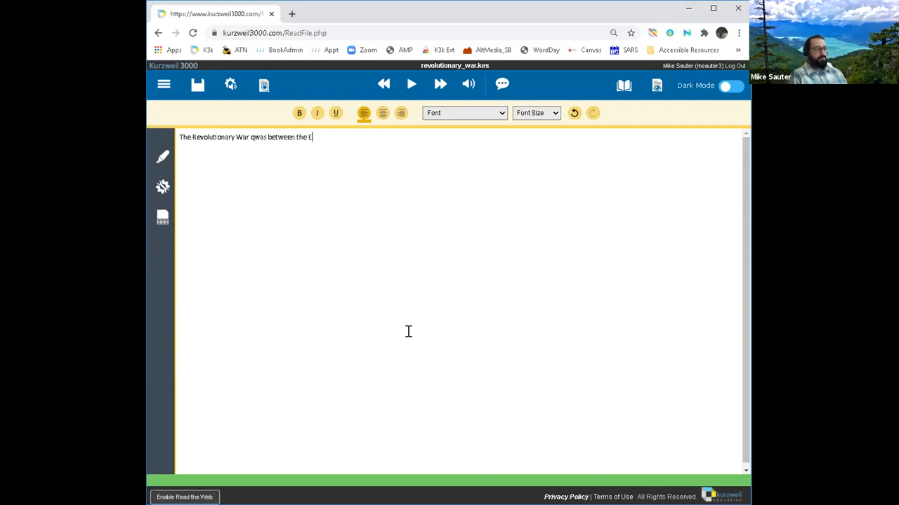
type("nglish")
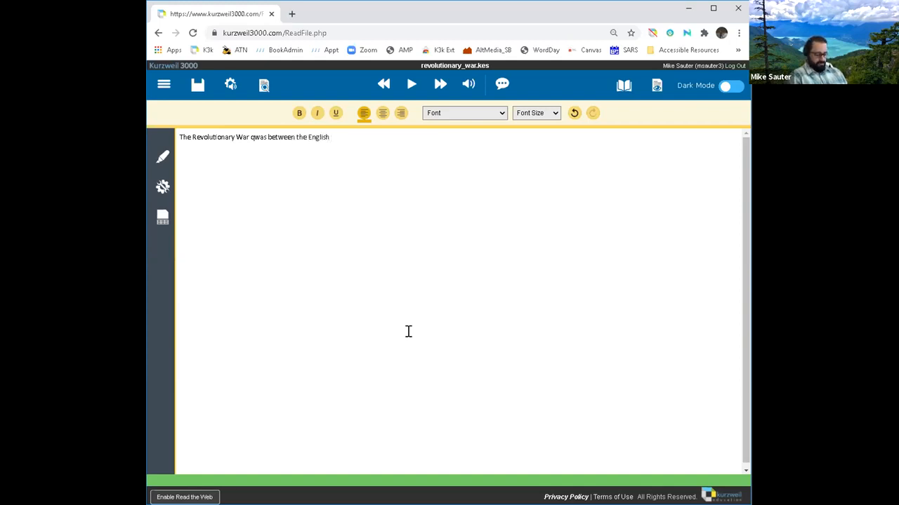
type(" Monarchy and the Ameri")
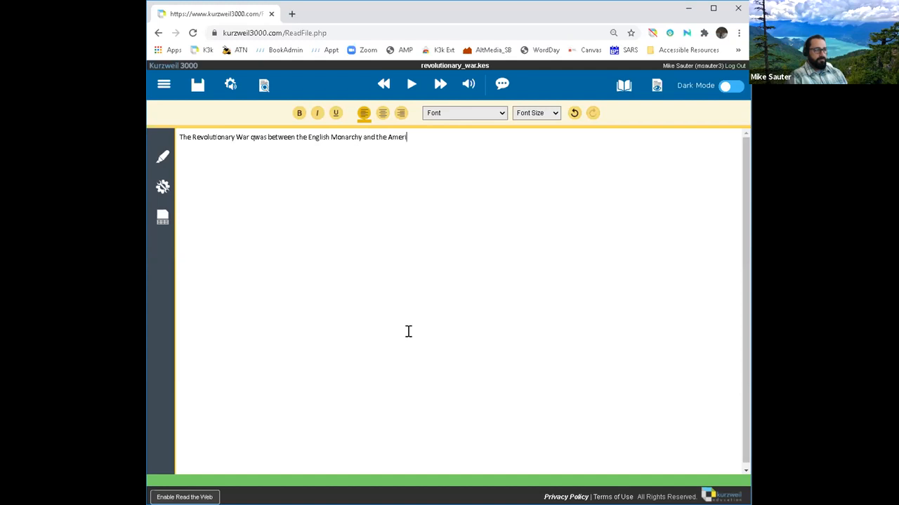
type("can Colonist.")
key("Return")
Step: Type 'The war started in 1776 with the signing of the declaration of independance.'
type("T")
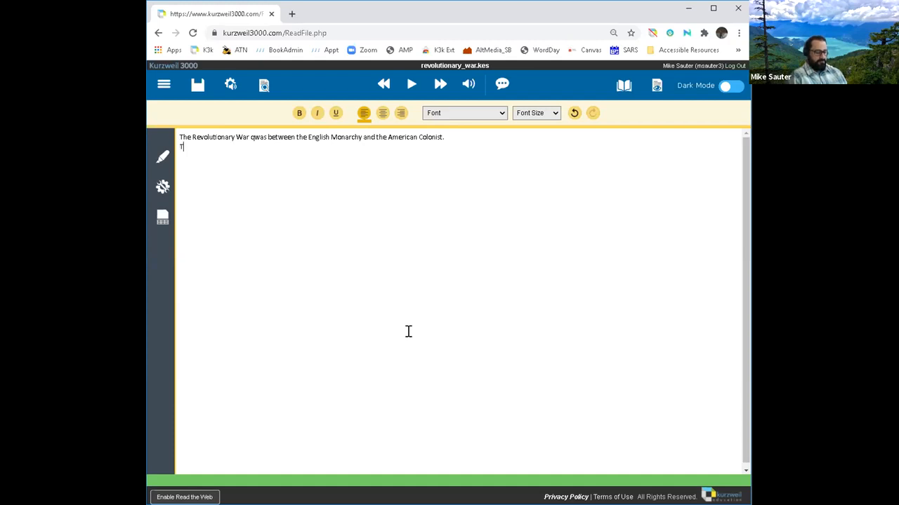
type("he war srta")
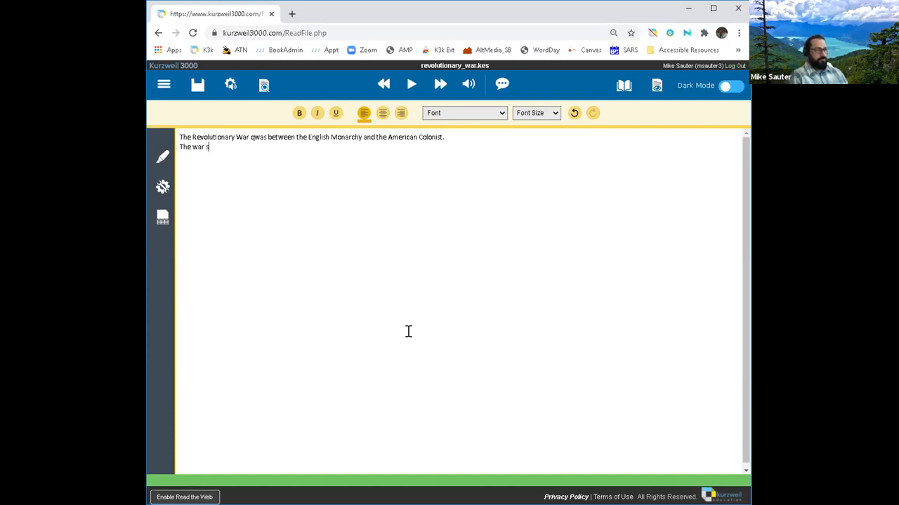
key("BackSpace")
key("BackSpace")
key("BackSpace")
type("tarted in")
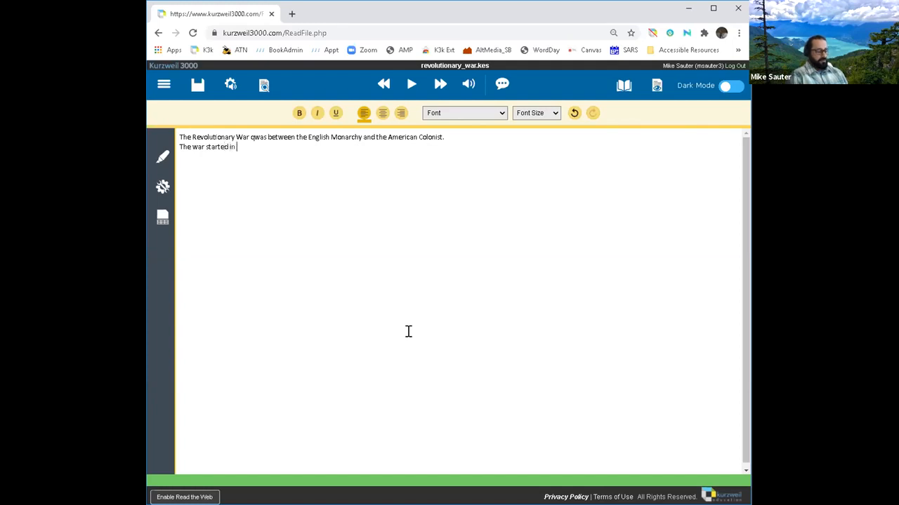
type(" 177")
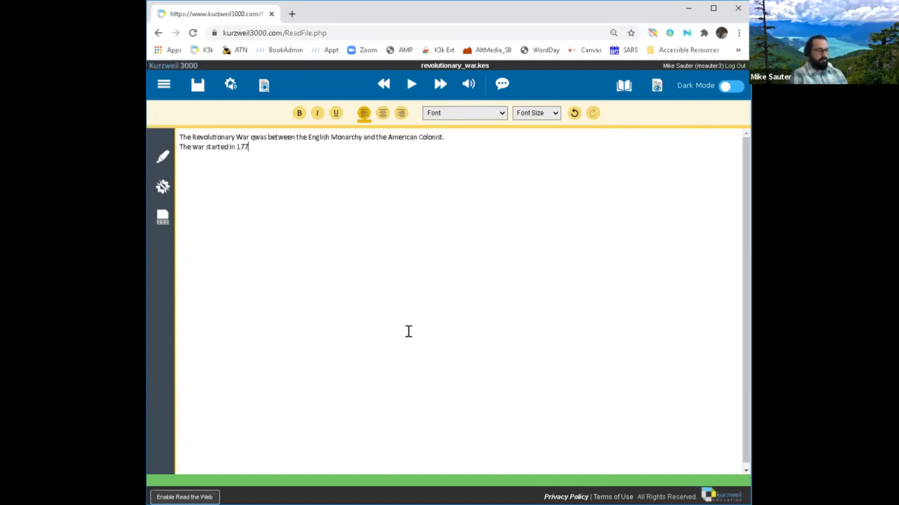
type("6 wi")
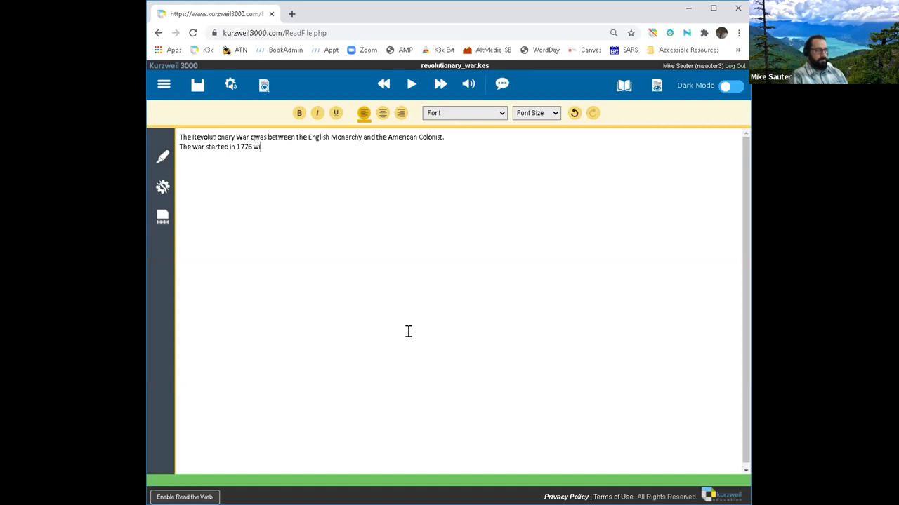
type("th the signin")
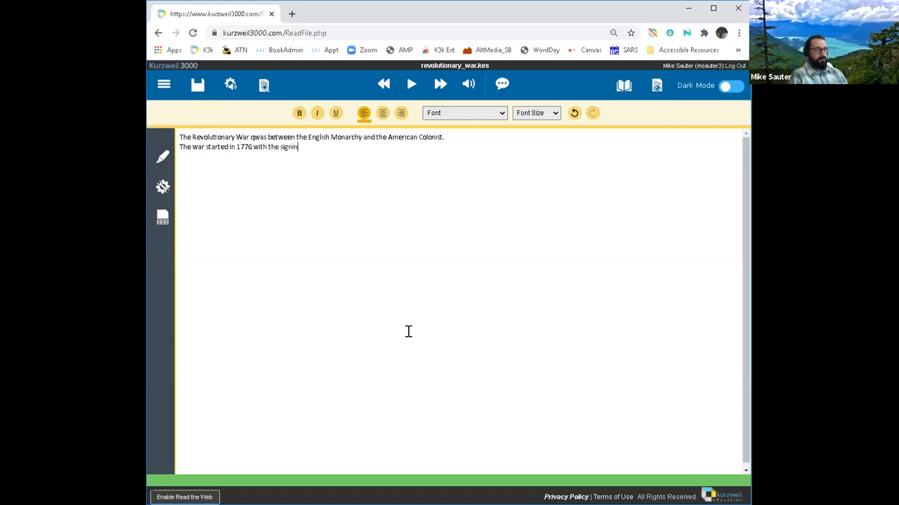
type("g of the declaration of i")
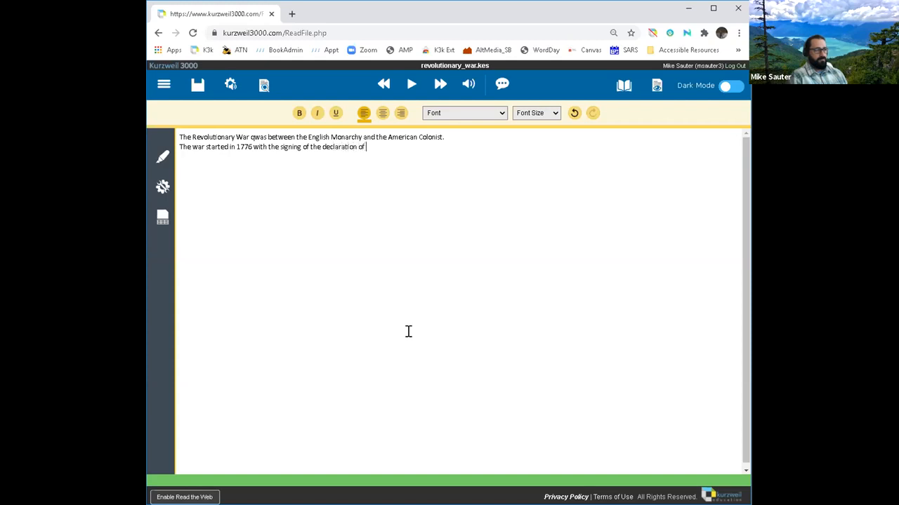
type("ndepend")
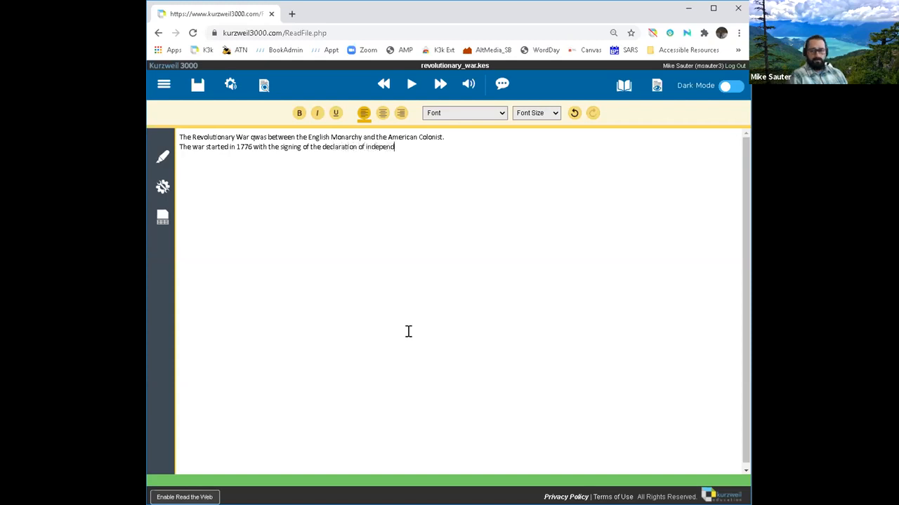
type("ance.")
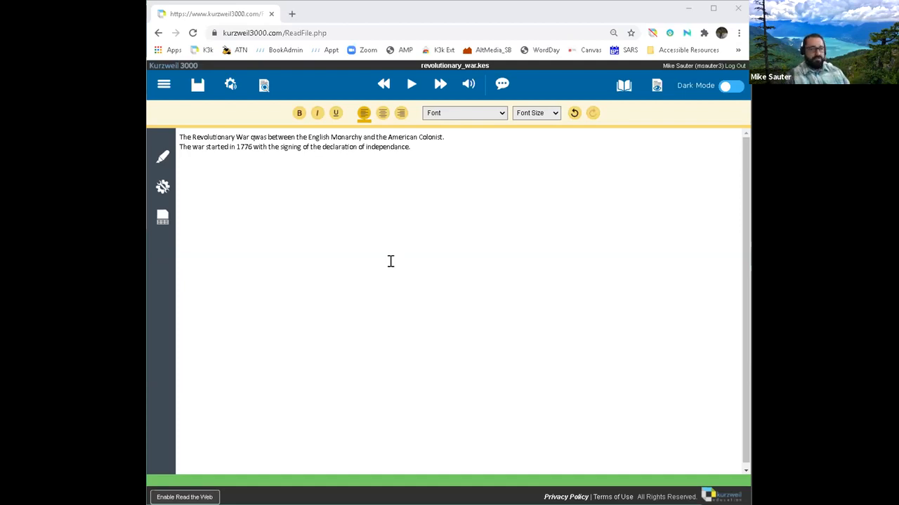
Step: Insert the title line 'The Revlutionary War' above the sentences and select it
left_click(458, 145)
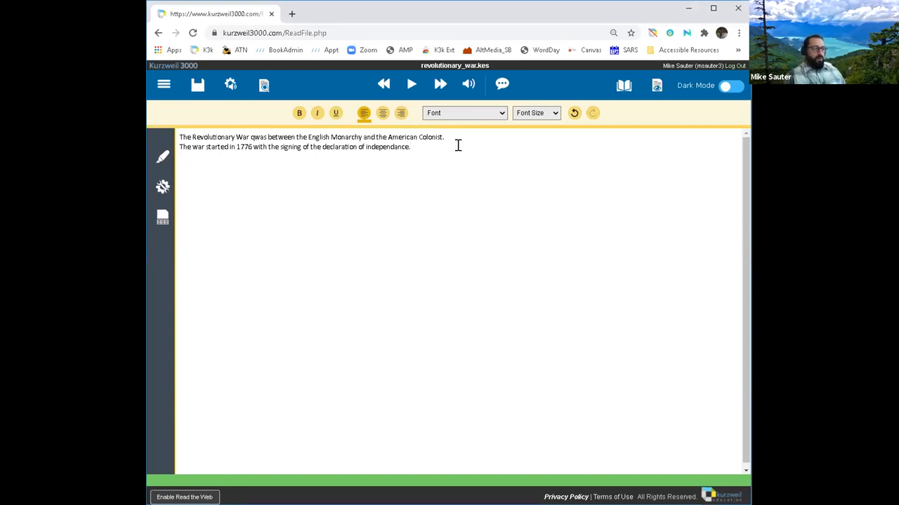
left_click(180, 136)
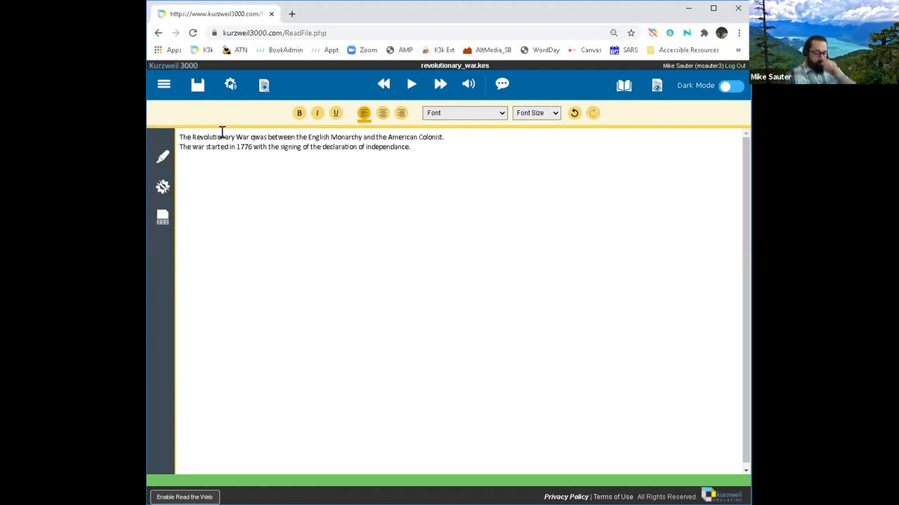
key("Return")
key("Return")
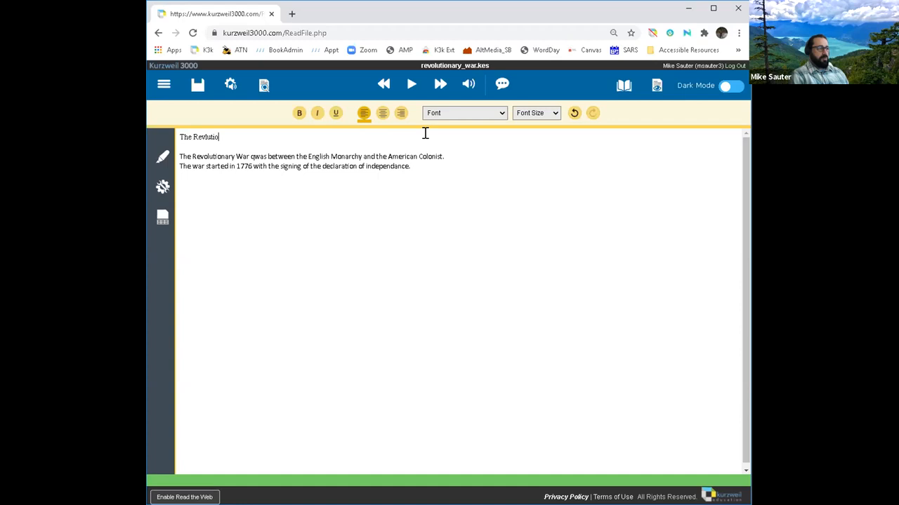
type("War")
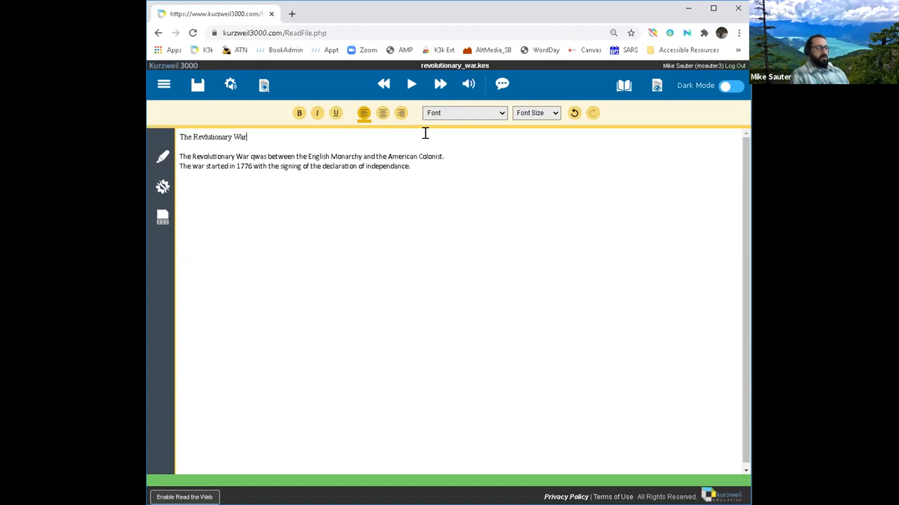
left_click_drag(246, 138, 177, 133)
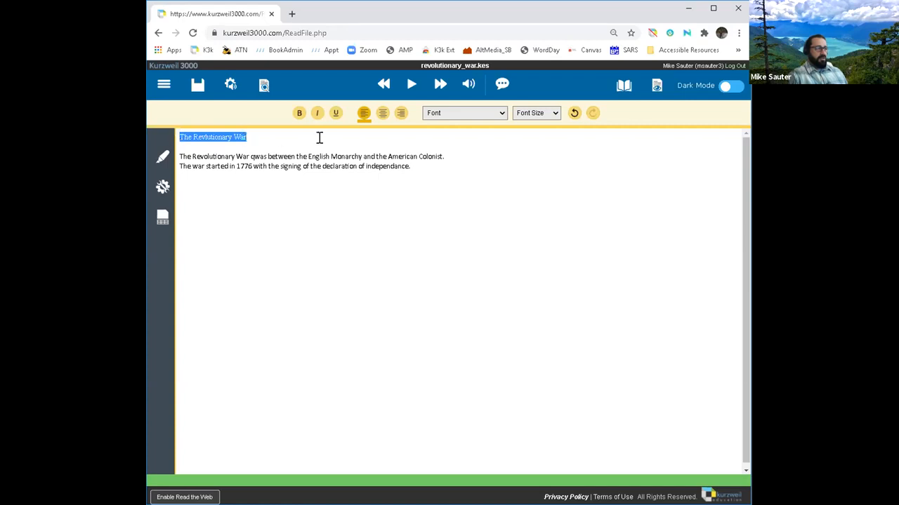
Step: Format the title as centred Verdana 20, bold and underlined
left_click(382, 114)
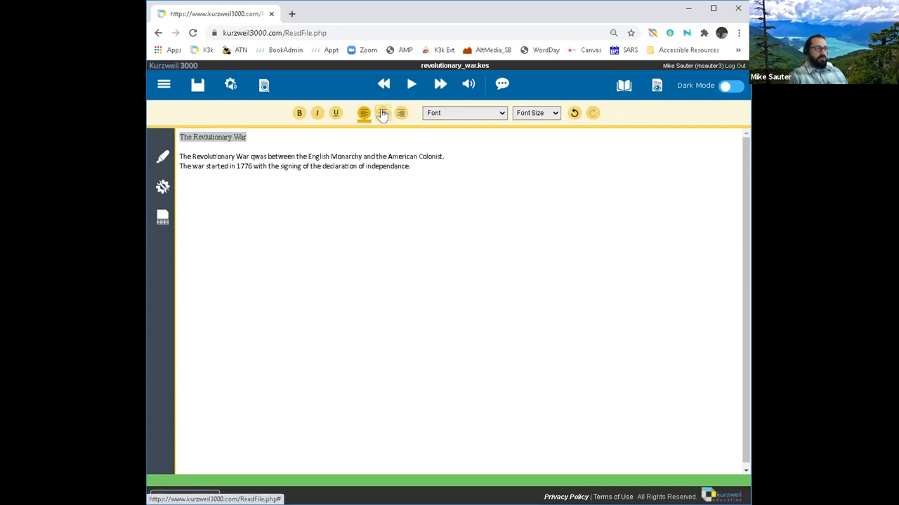
left_click(504, 112)
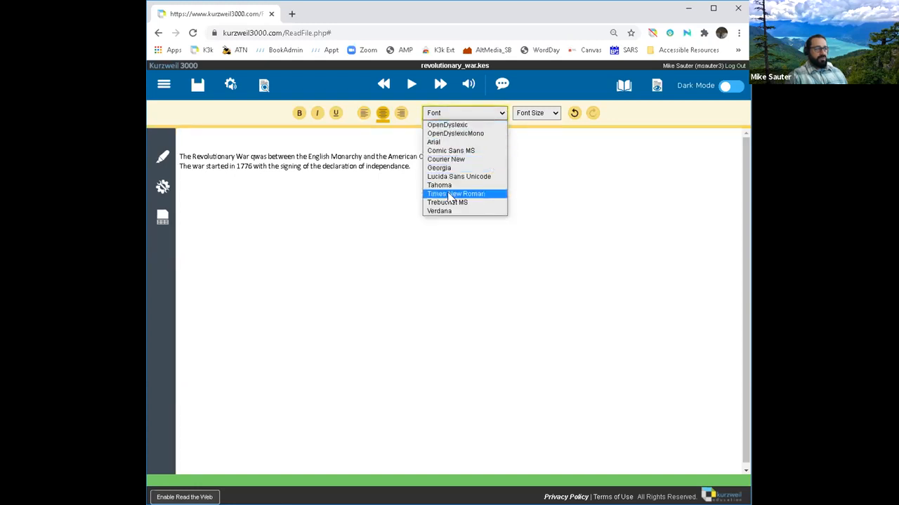
left_click(443, 211)
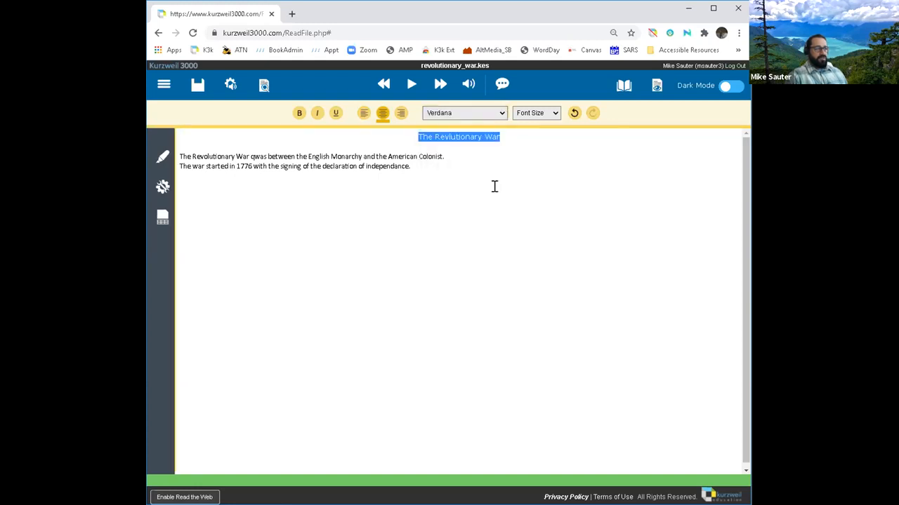
left_click(554, 114)
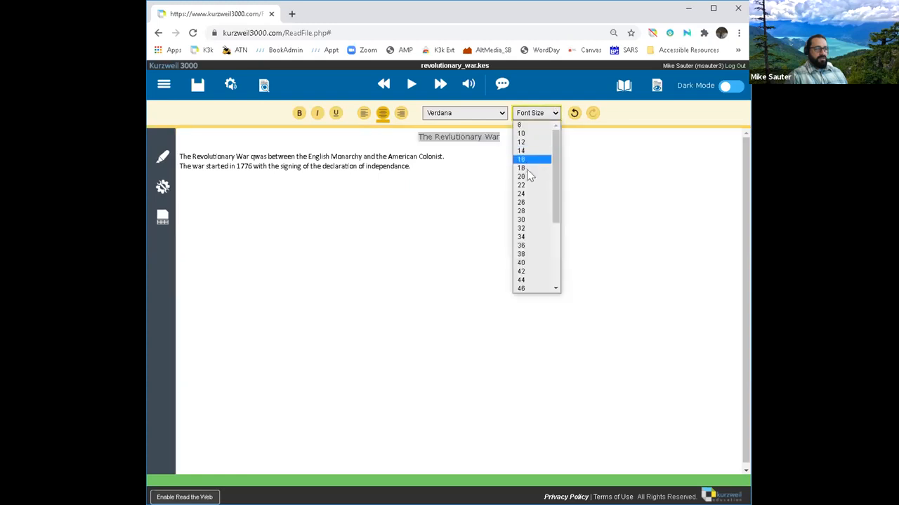
left_click(528, 178)
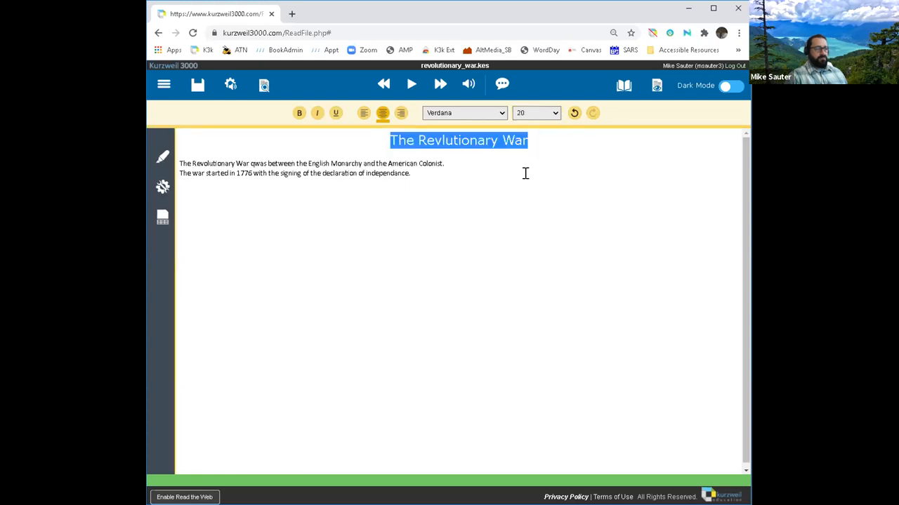
left_click(298, 112)
left_click(335, 114)
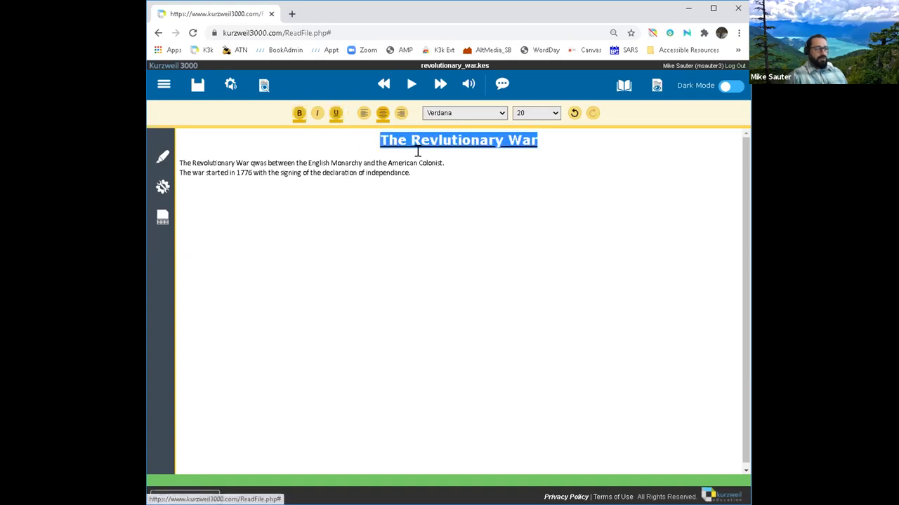
left_click(501, 201)
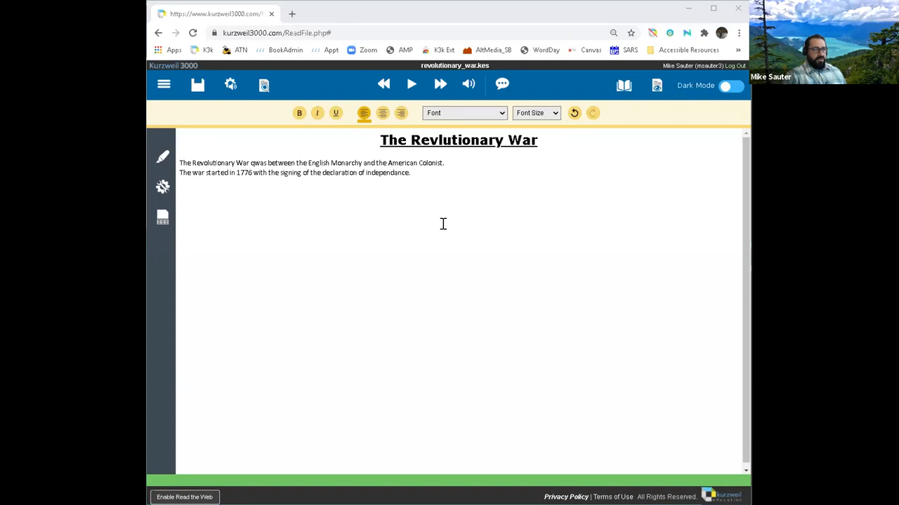
Step: Run Spell Check and replace 'Revlutionary' with the heard suggestion 'revolutionary'
left_click(163, 188)
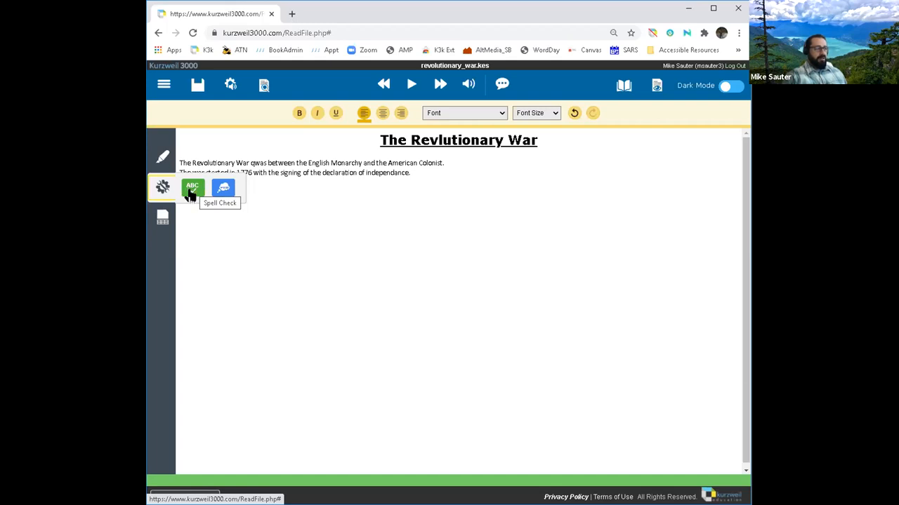
left_click(190, 193)
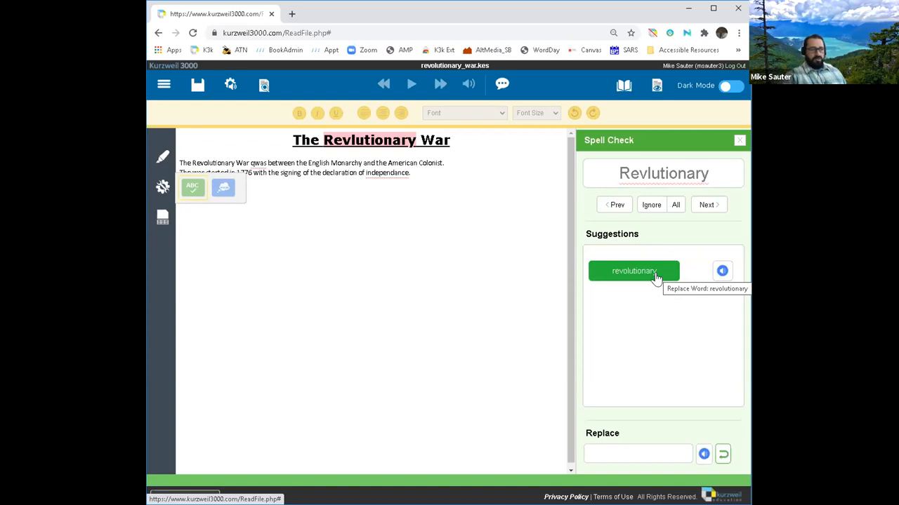
left_click(717, 276)
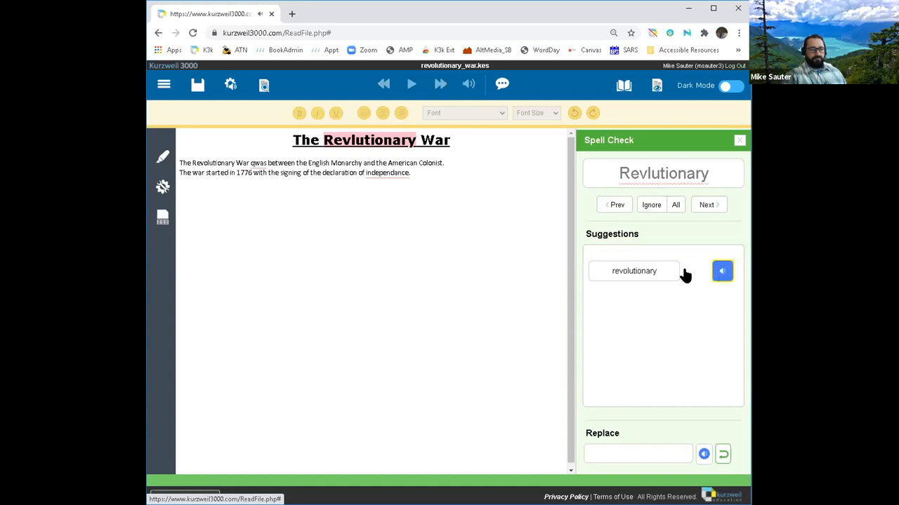
left_click(634, 273)
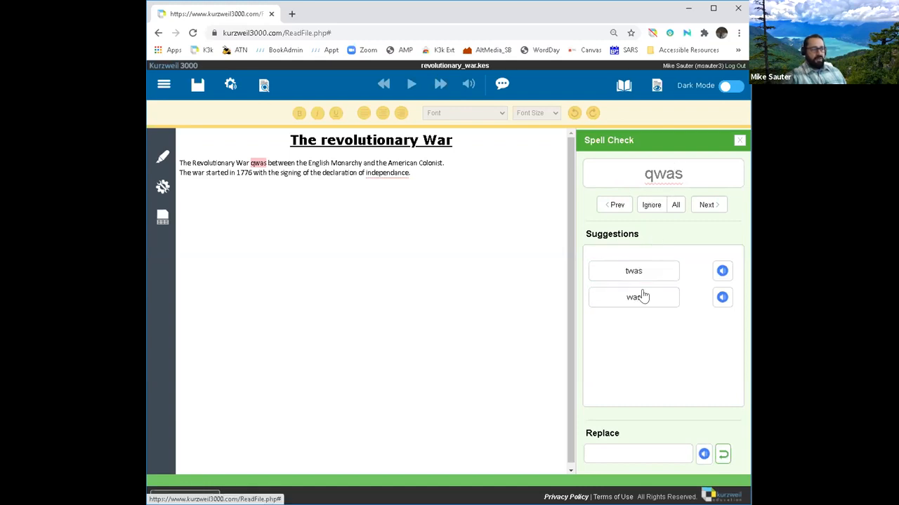
Step: Replace 'qwas' with 'was' and 'independance' with 'independence', then dismiss the completion alert
left_click(721, 300)
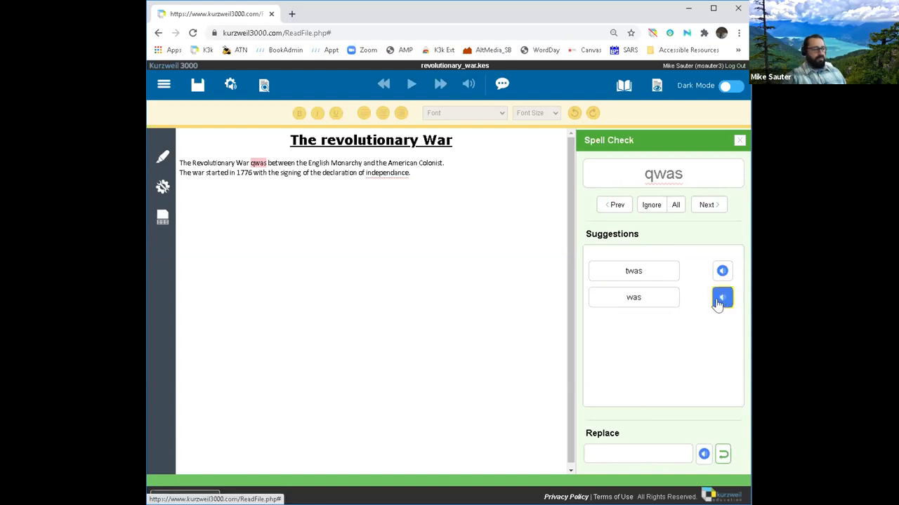
left_click(638, 299)
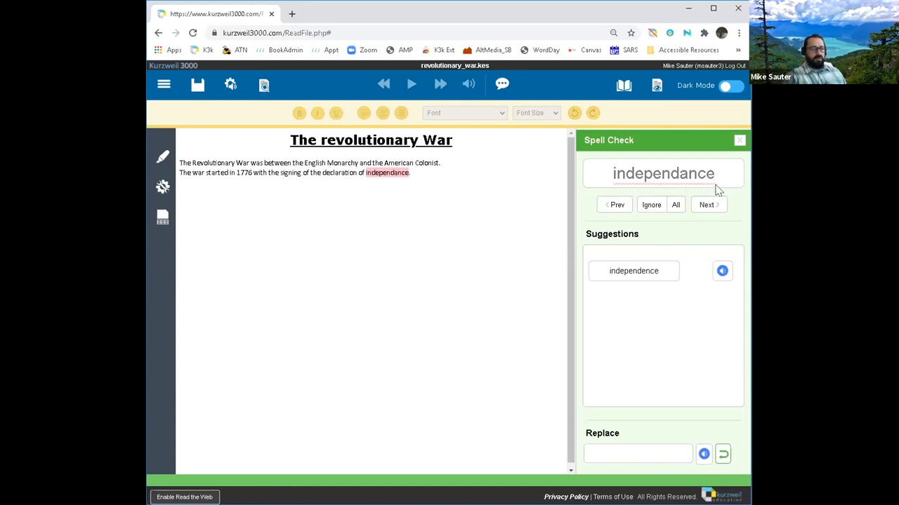
left_click(722, 273)
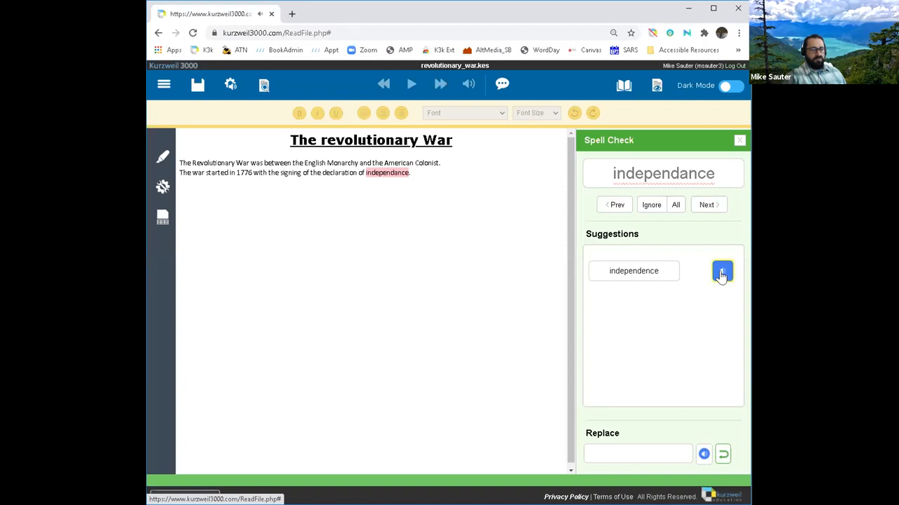
left_click(639, 276)
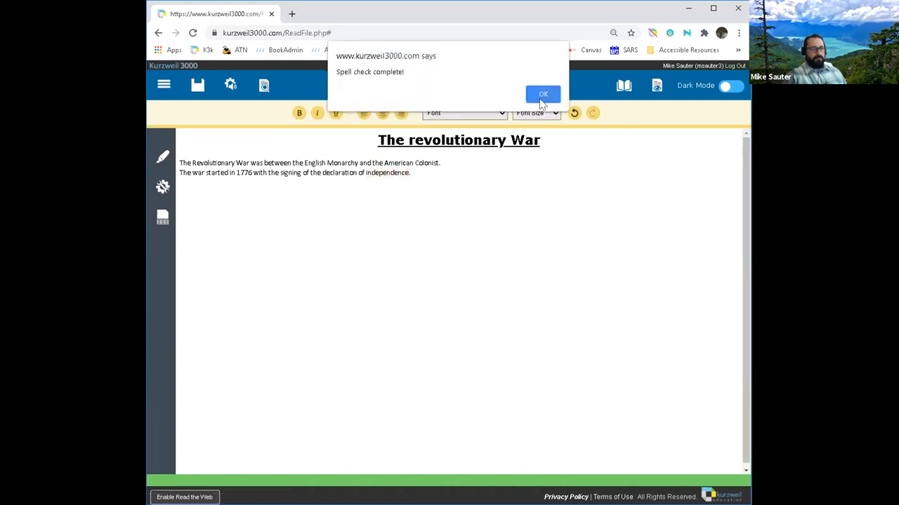
left_click(542, 95)
left_click_drag(364, 173, 404, 173)
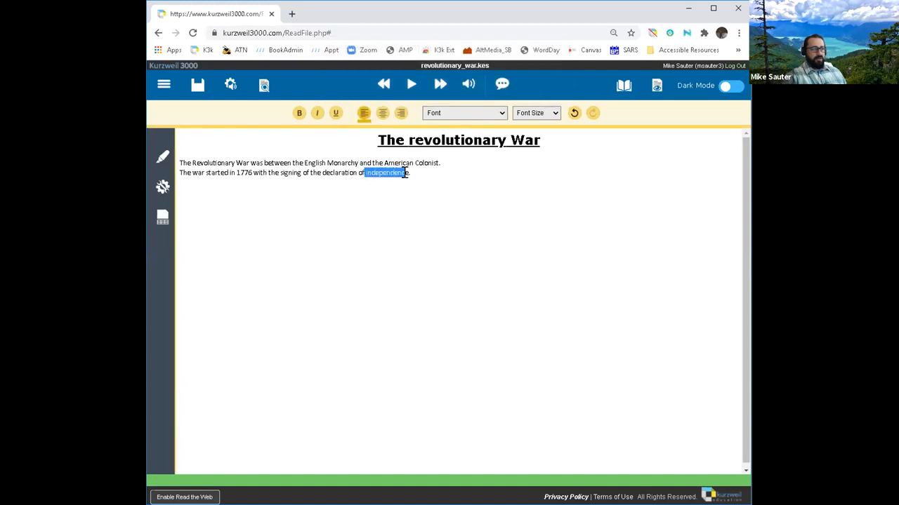
mouse_move(622, 92)
left_click(615, 144)
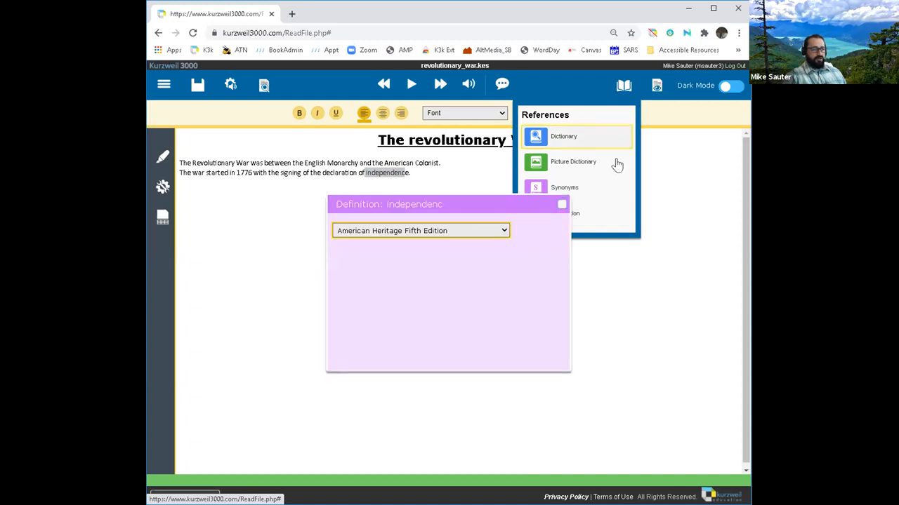
left_click(562, 205)
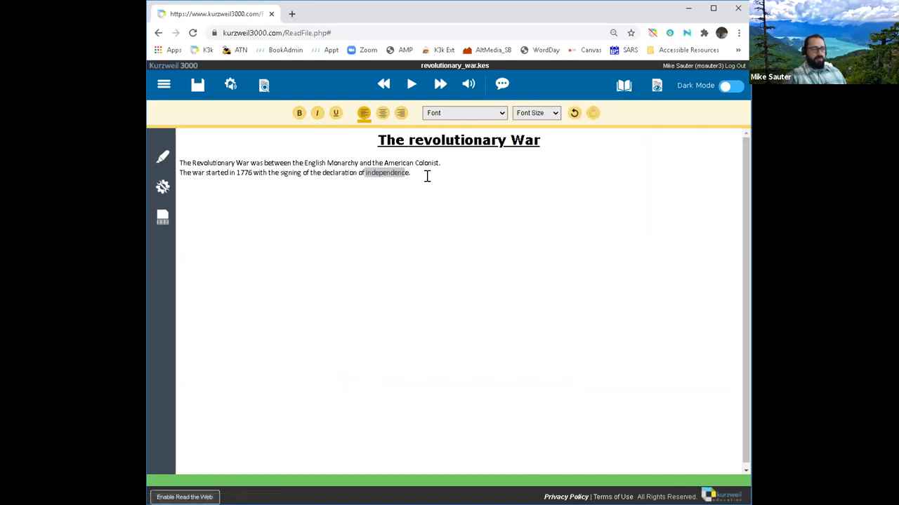
left_click(392, 173)
left_click(363, 172)
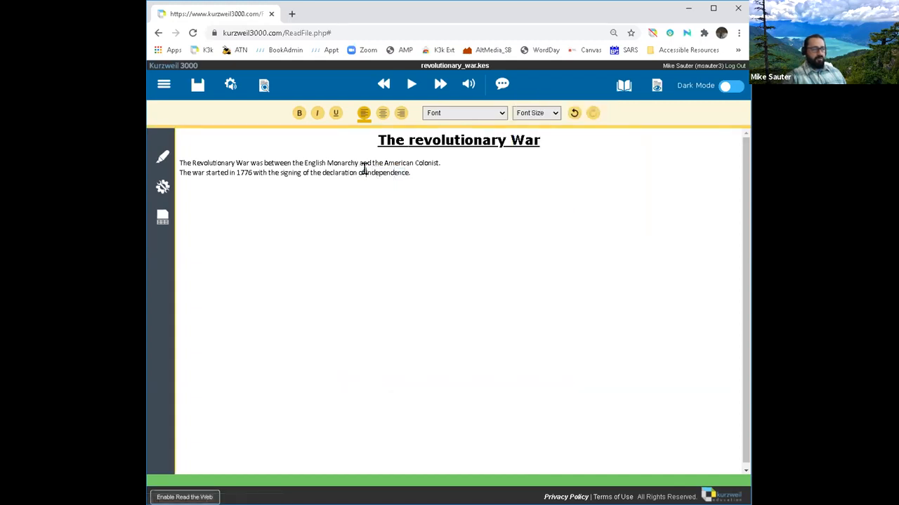
mouse_move(621, 87)
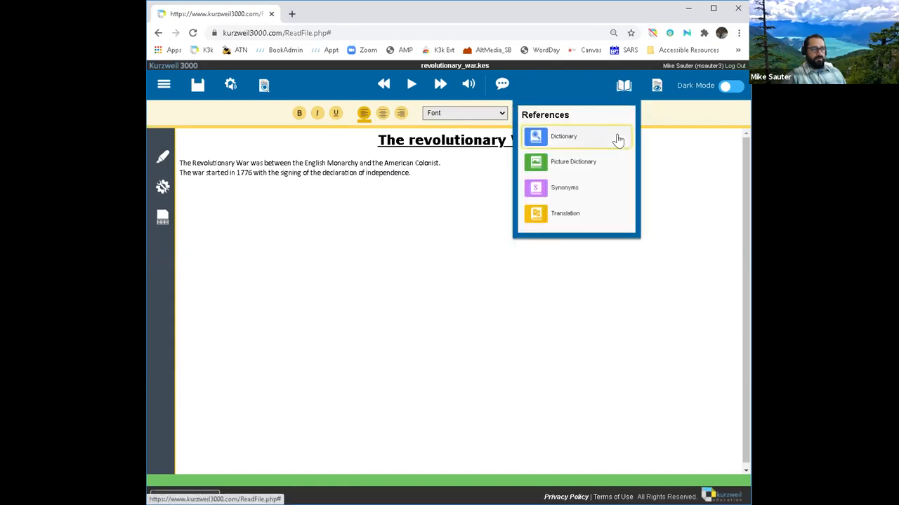
left_click(618, 140)
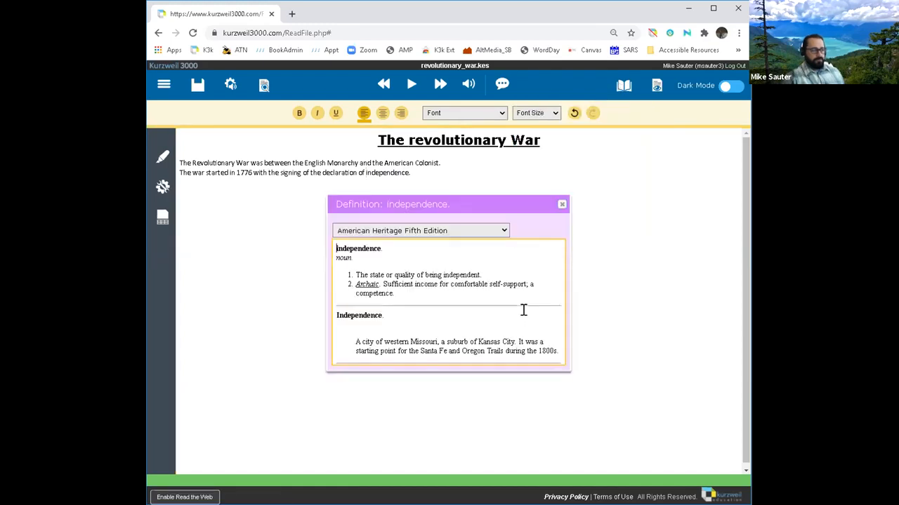
left_click(412, 86)
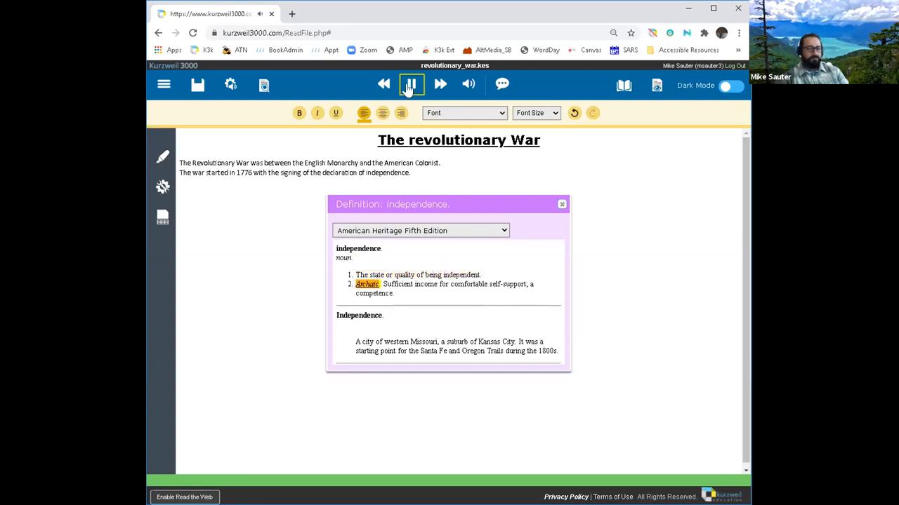
left_click(561, 204)
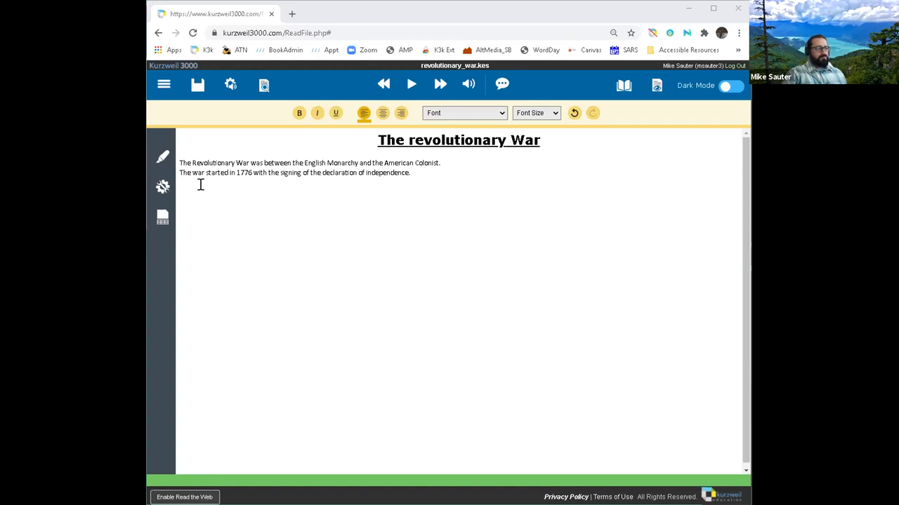
Step: Turn on Word Prediction from Tools and place the cursor on the empty third line
left_click(421, 172)
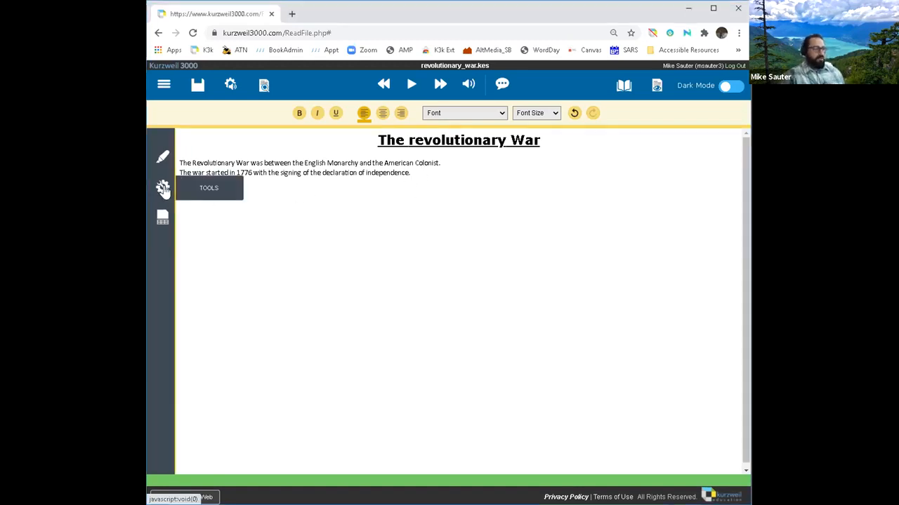
left_click(163, 188)
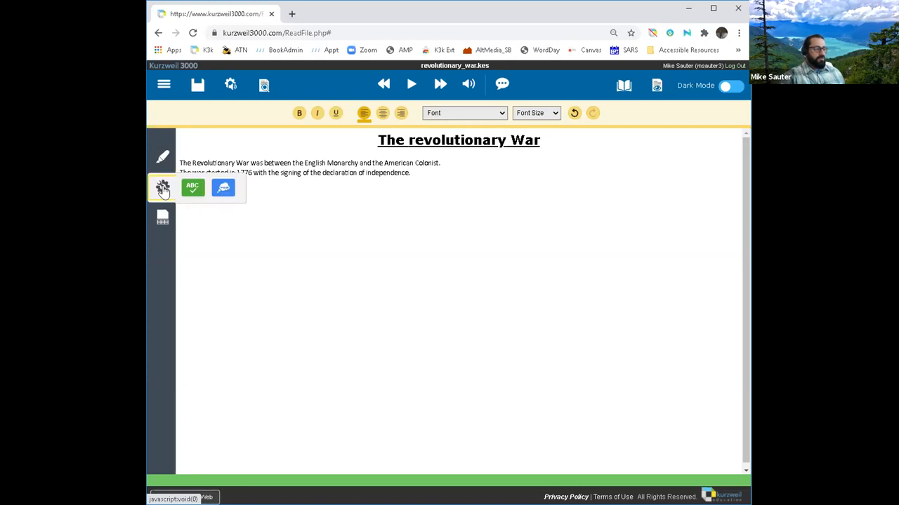
left_click(223, 191)
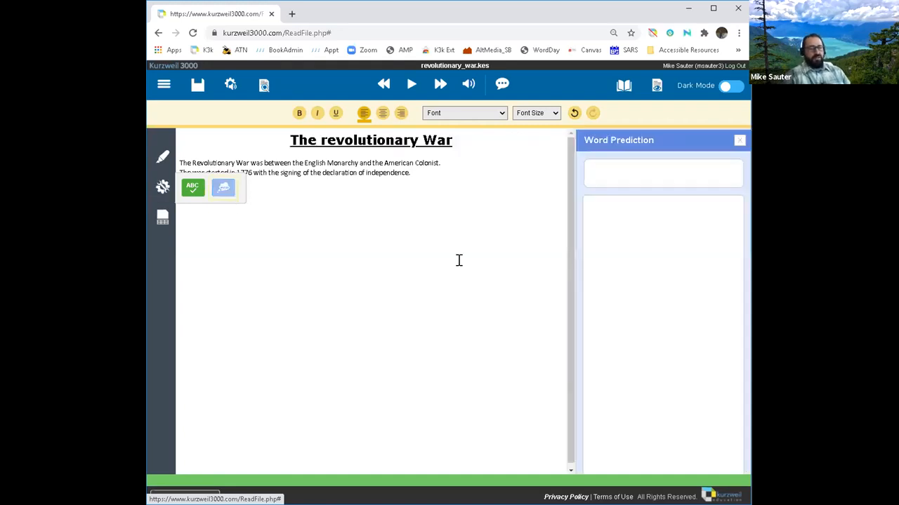
left_click(445, 199)
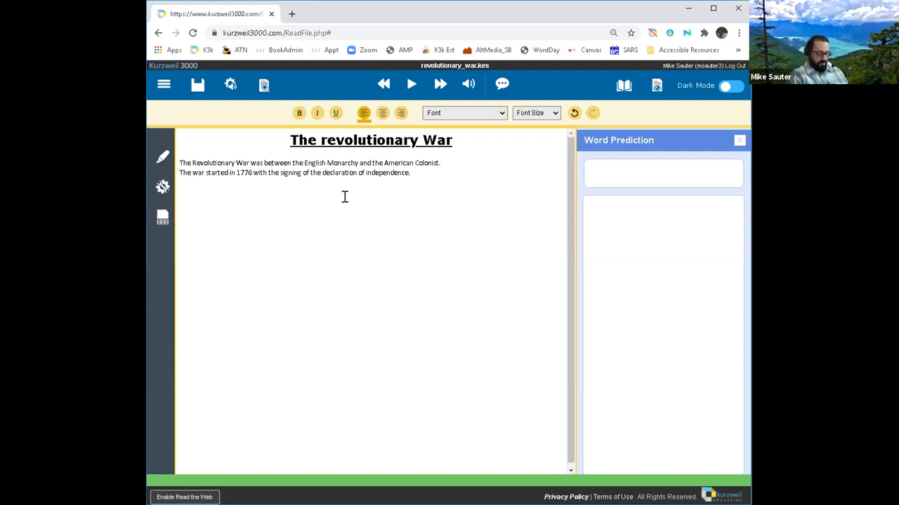
Step: Type 'The Revolutionary War', completing Revolutionary and War from word prediction
type("T")
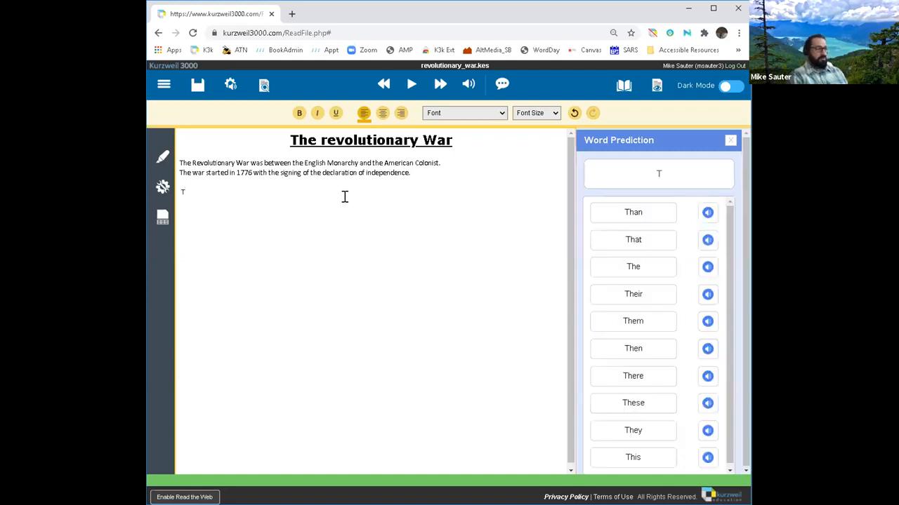
type("he Rev")
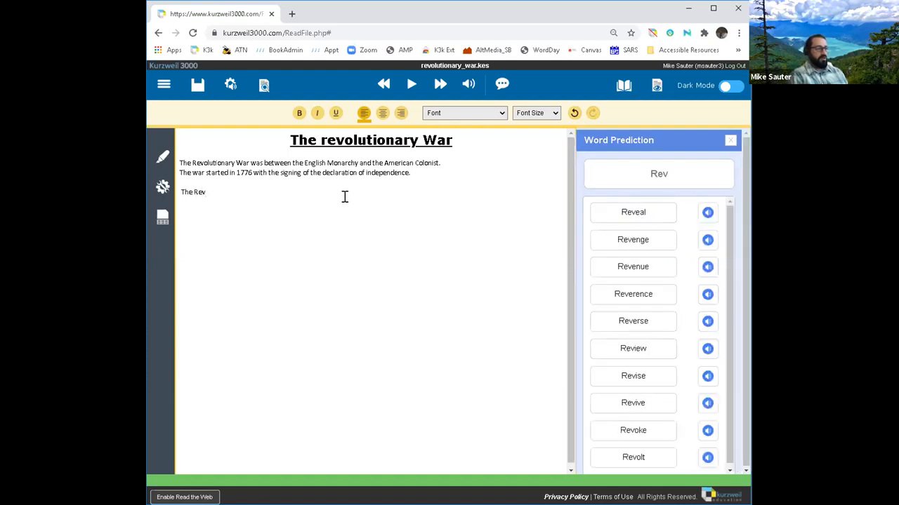
type("ol")
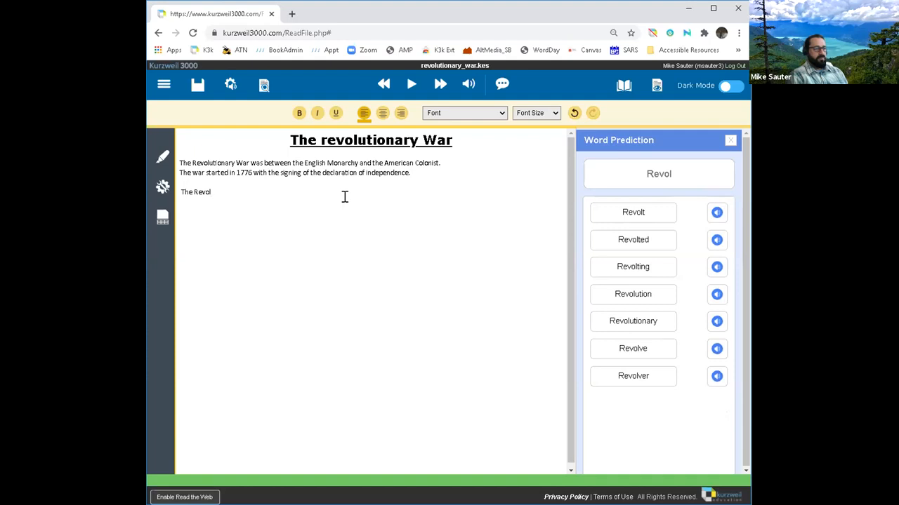
type("u")
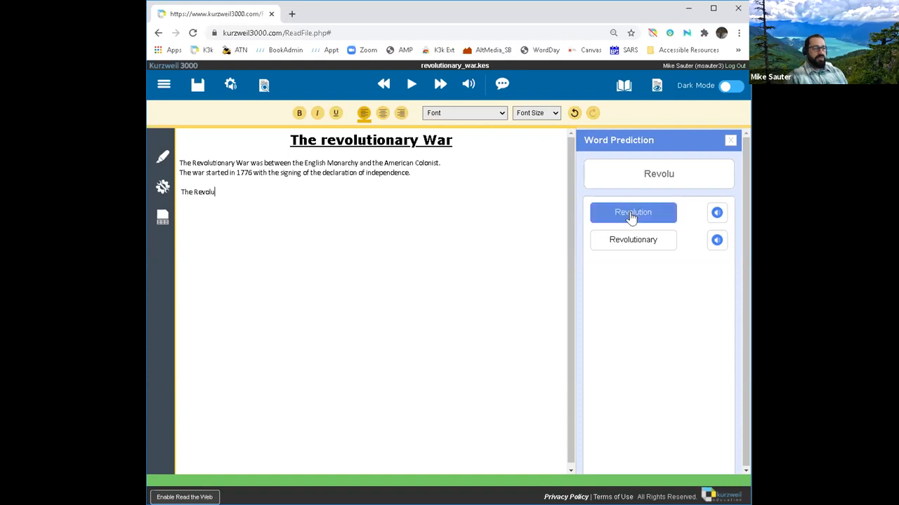
left_click(650, 246)
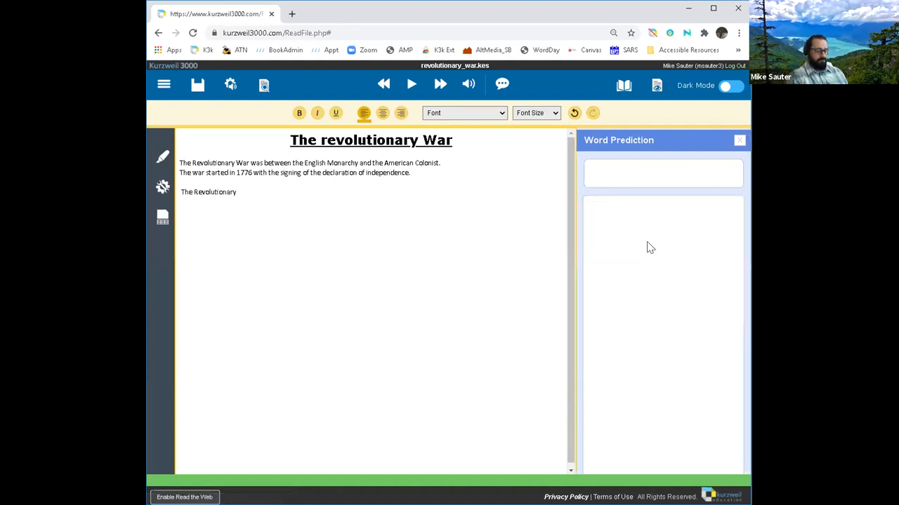
type("War")
left_click(646, 242)
Step: Continue with 'a war between the English Mon', picking between and English from predictions
type("a war b")
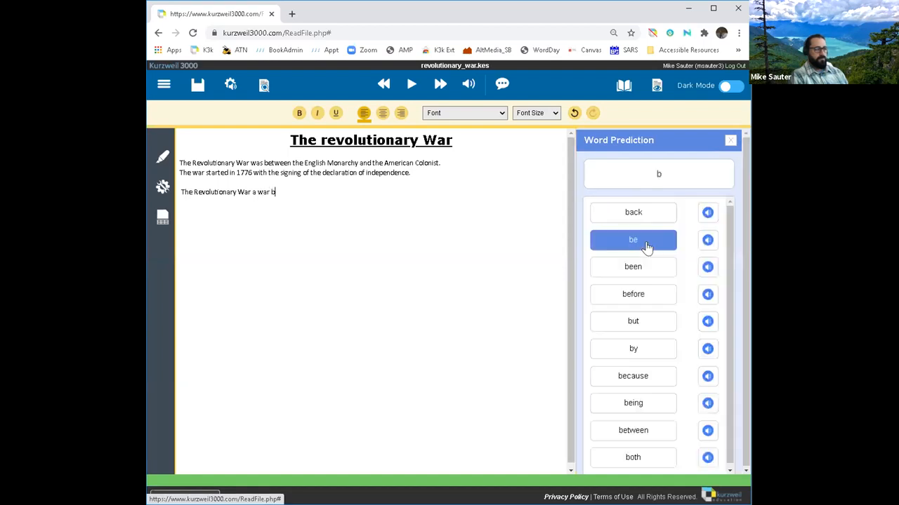
type("ete")
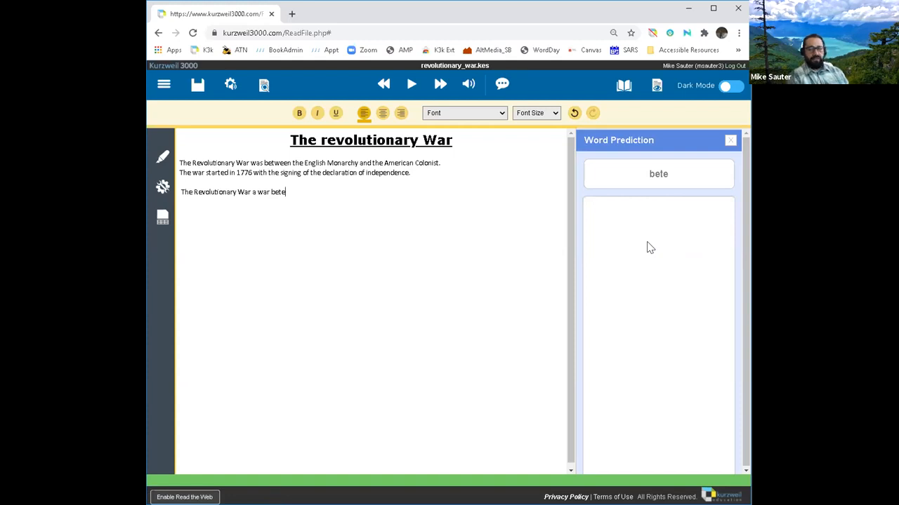
key("BackSpace")
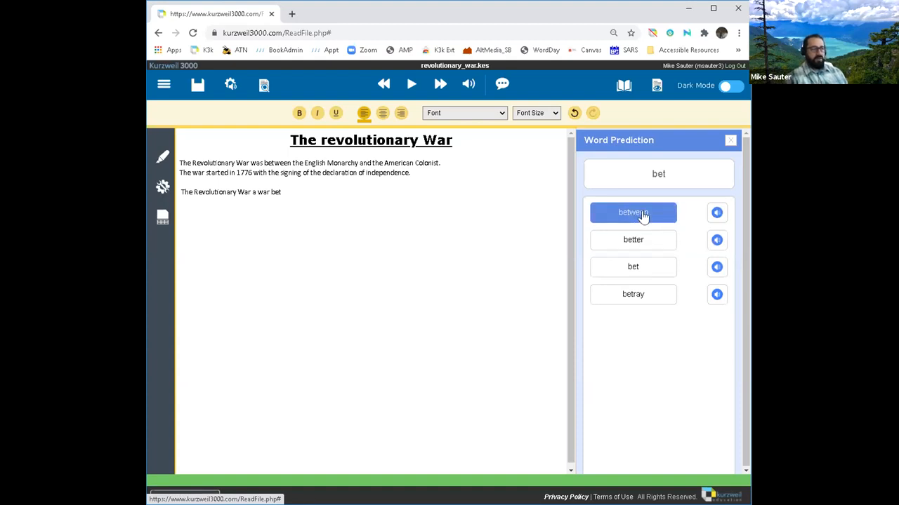
left_click(642, 213)
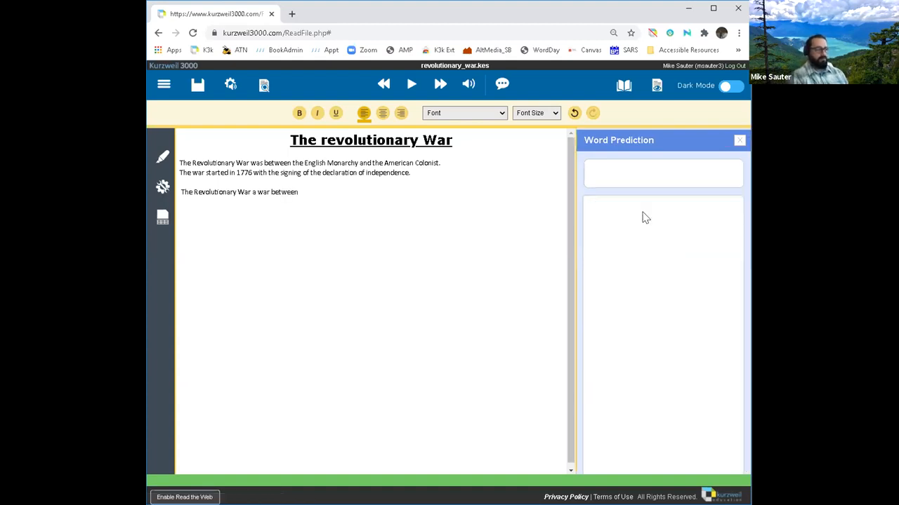
type("teh")
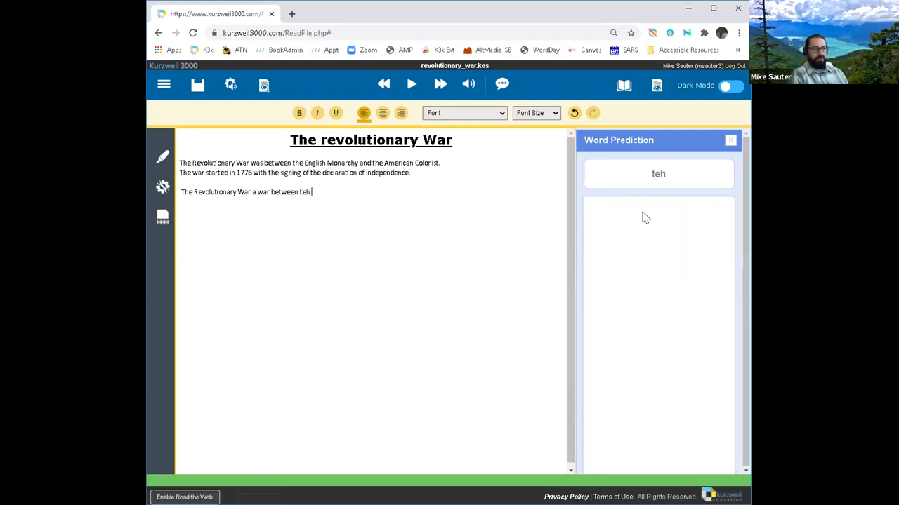
key("BackSpace")
key("BackSpace")
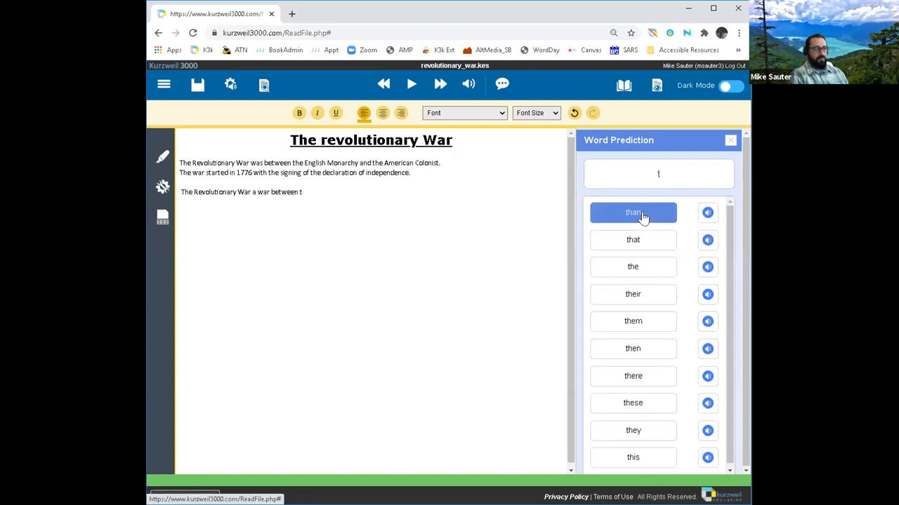
type("he")
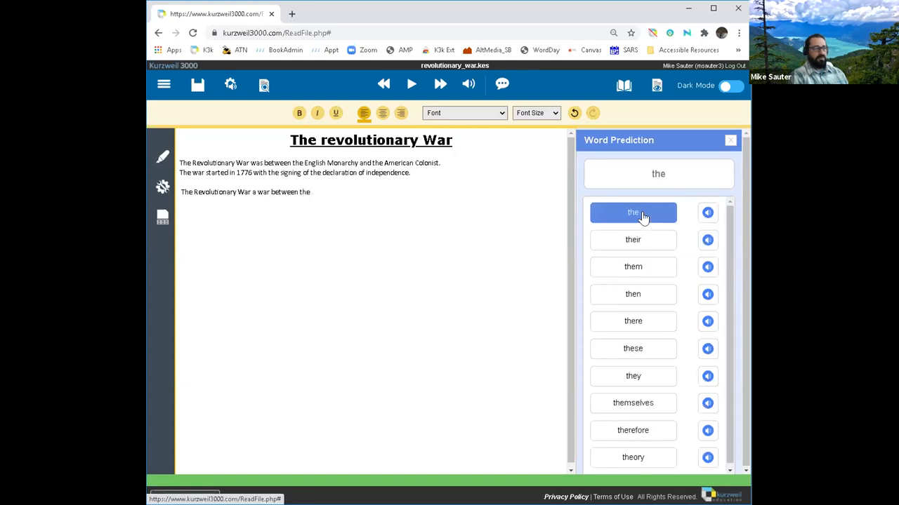
type(" Eng")
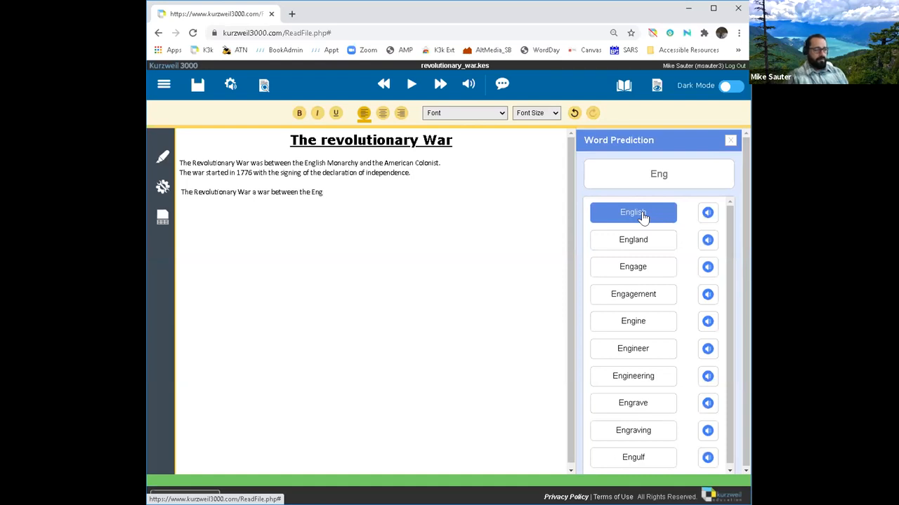
left_click(634, 213)
type("Mo")
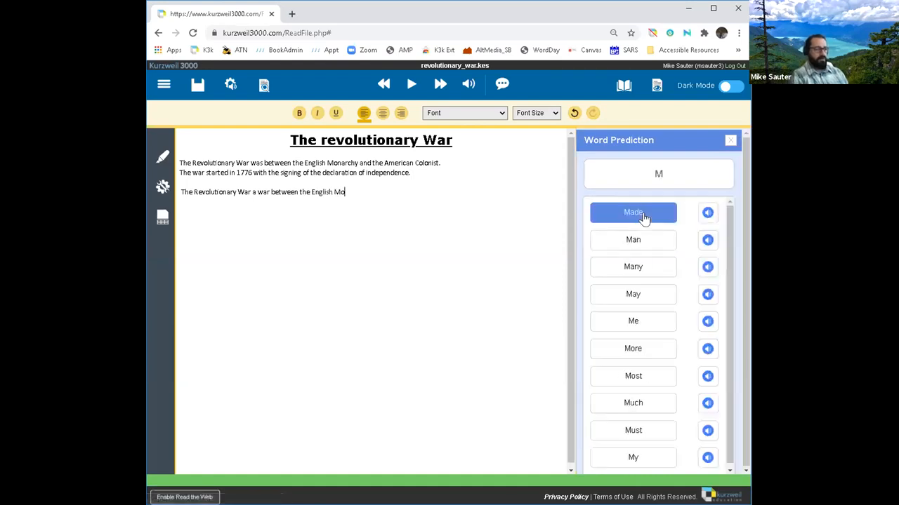